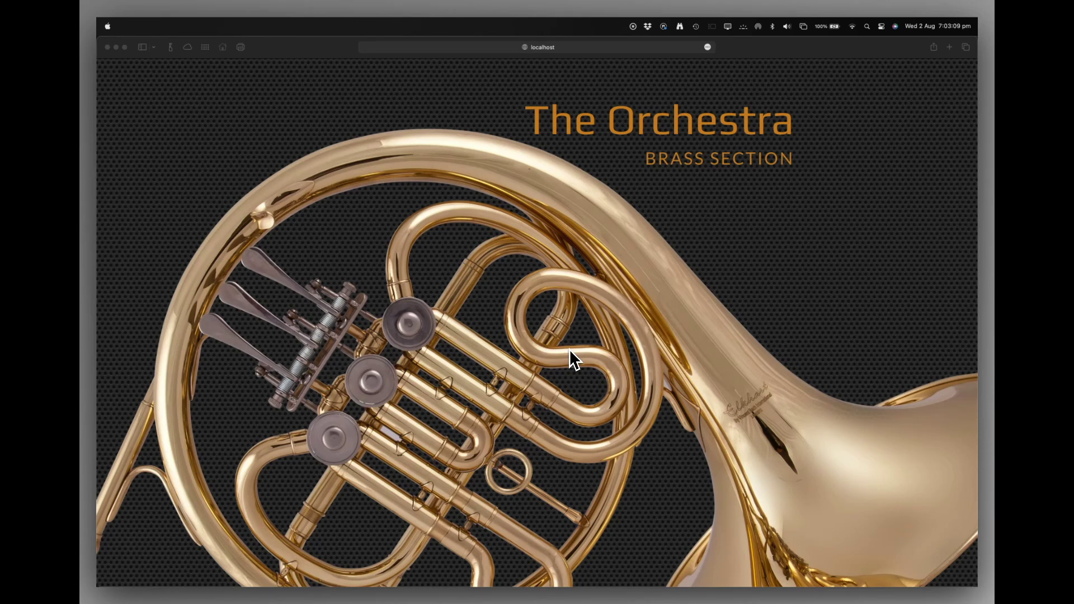
- Scroll the Safari preview down to The Brass Section, watching the hero, text and instrument animations
scroll(570, 348, "down", 5)
scroll(569, 349, "down", 10)
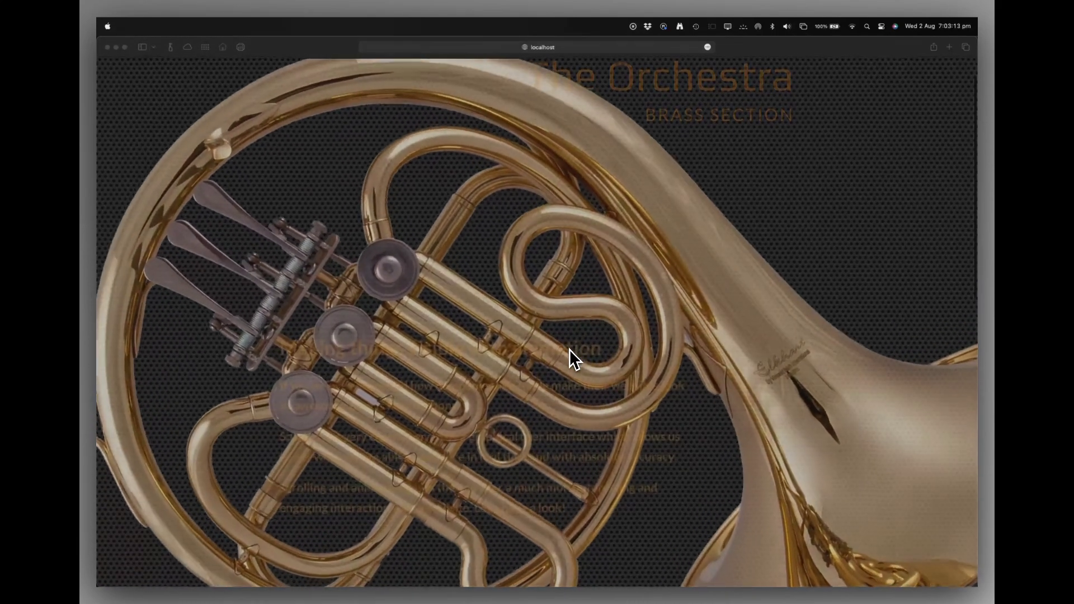
scroll(569, 349, "down", 5)
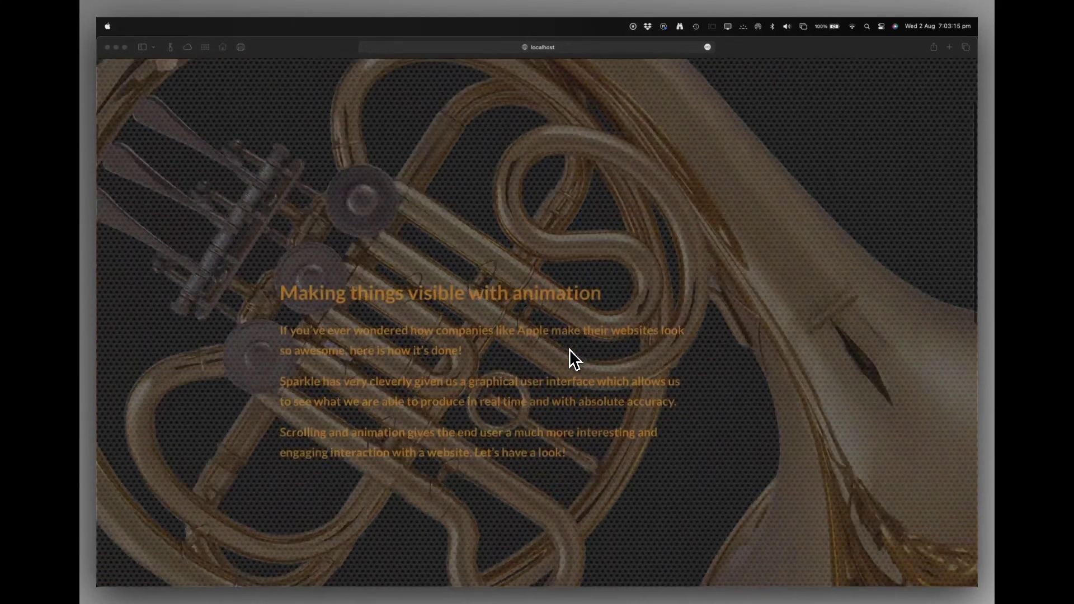
scroll(569, 349, "down", 6)
scroll(569, 349, "down", 8)
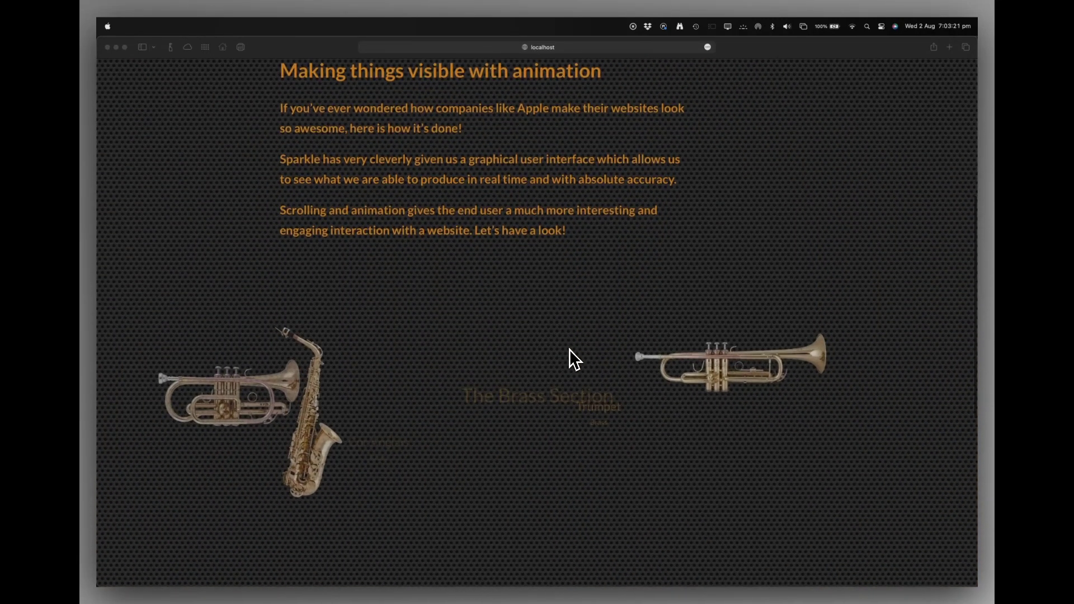
scroll(569, 349, "down", 5)
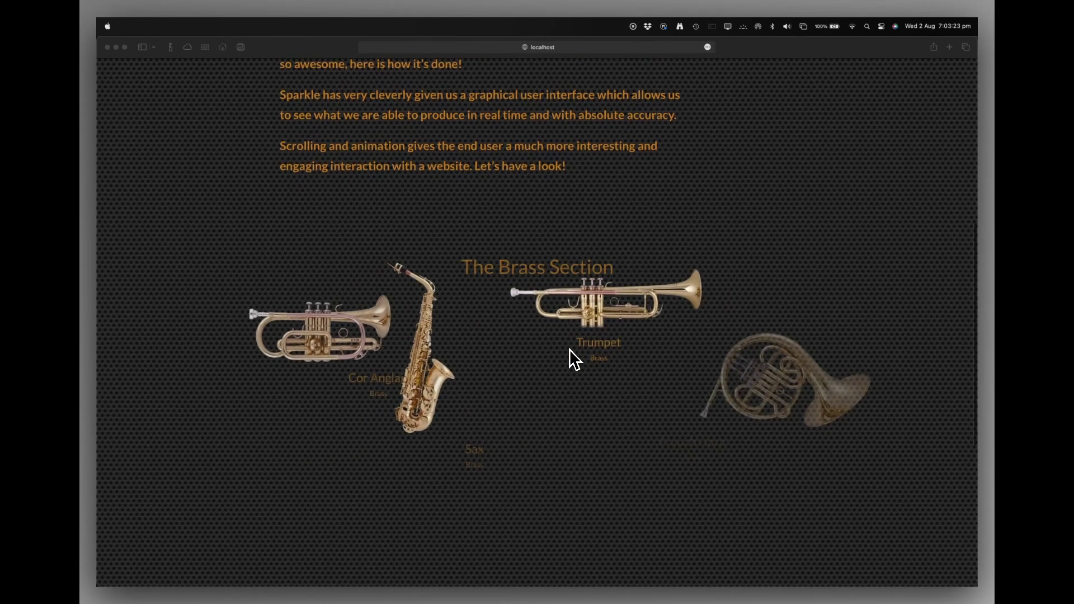
scroll(569, 349, "down", 4)
scroll(570, 349, "down", 5)
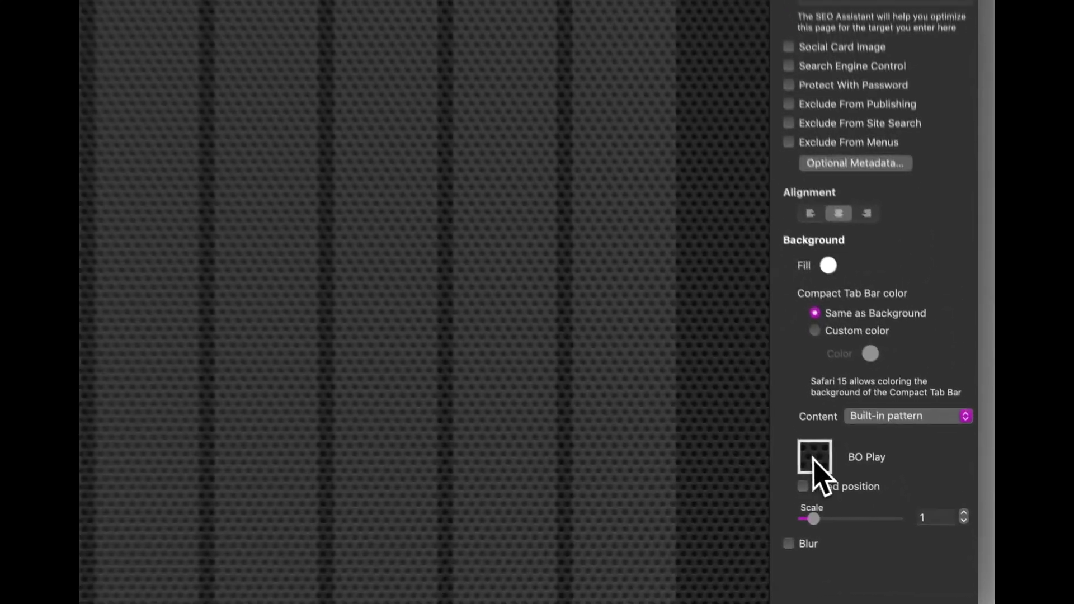
left_click(889, 502)
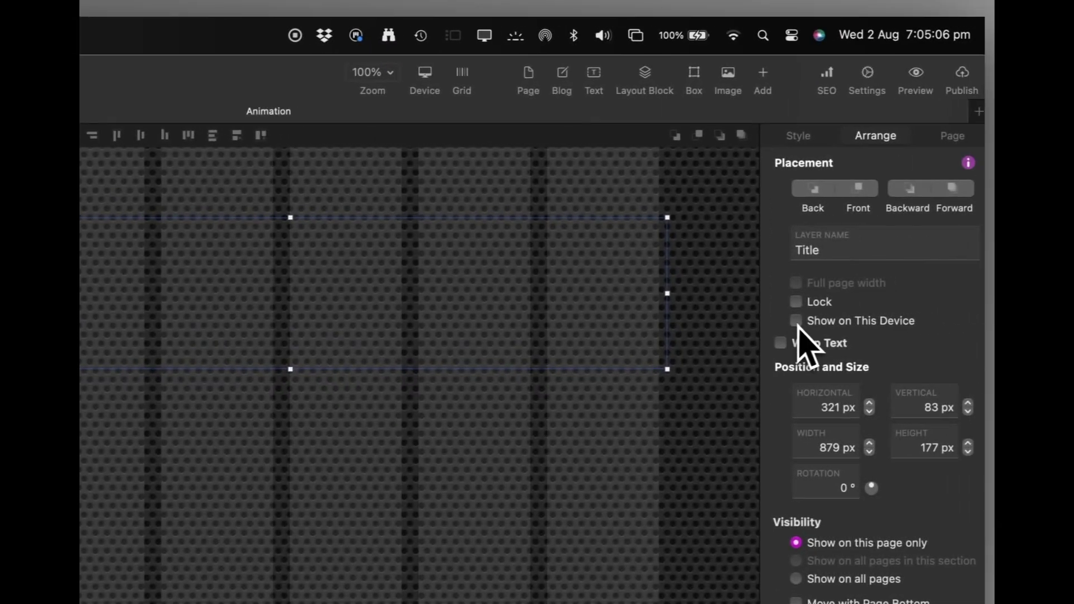
- Show the Title group on this device, then select Title 1, Subtitle 1 and the whole Title group
left_click(796, 321)
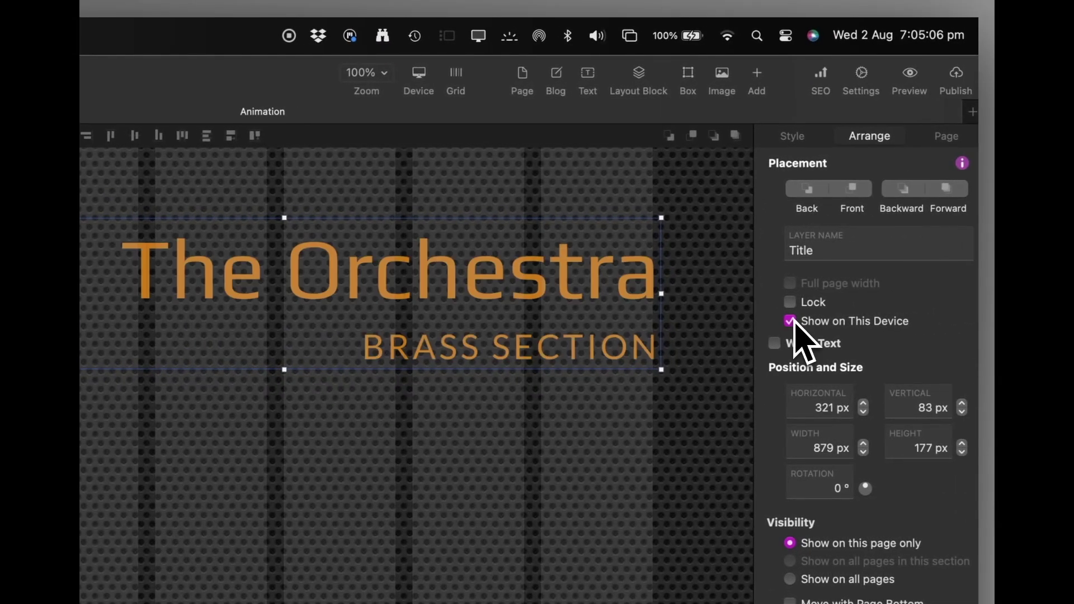
left_click(789, 146)
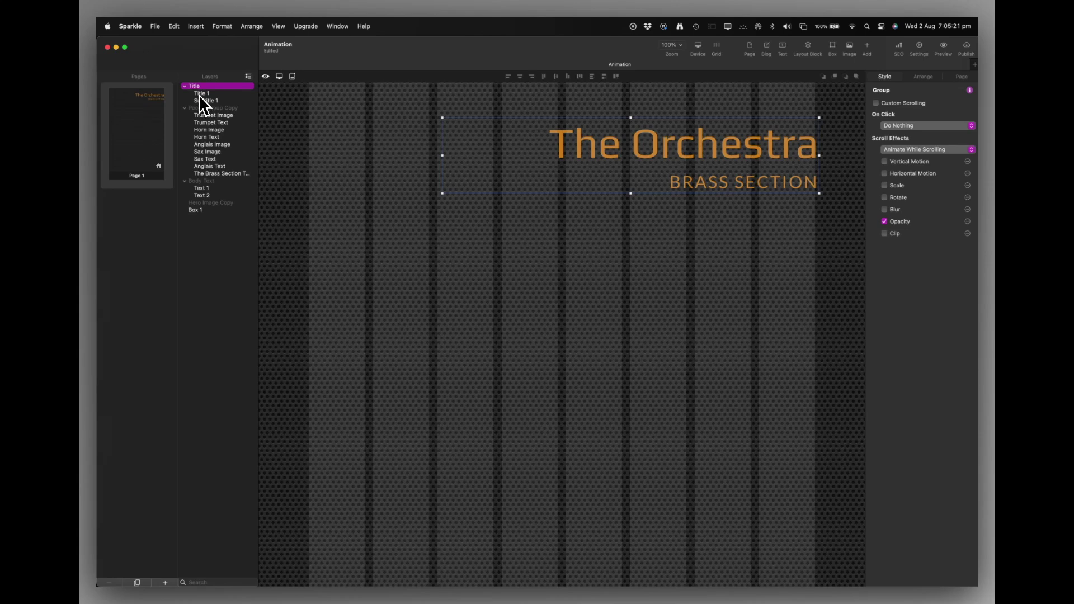
left_click(200, 93)
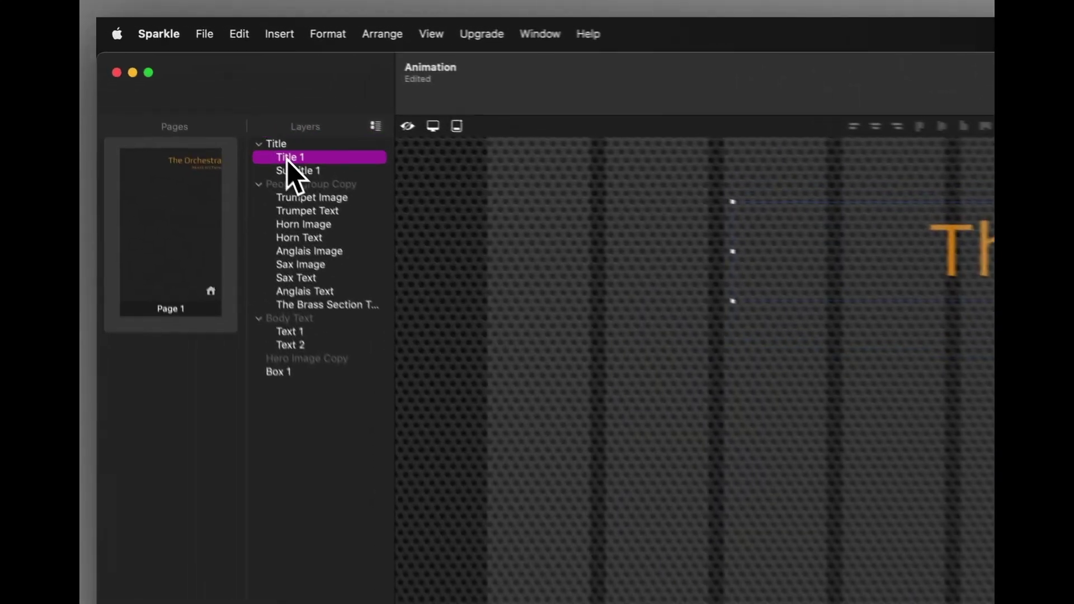
left_click(202, 101)
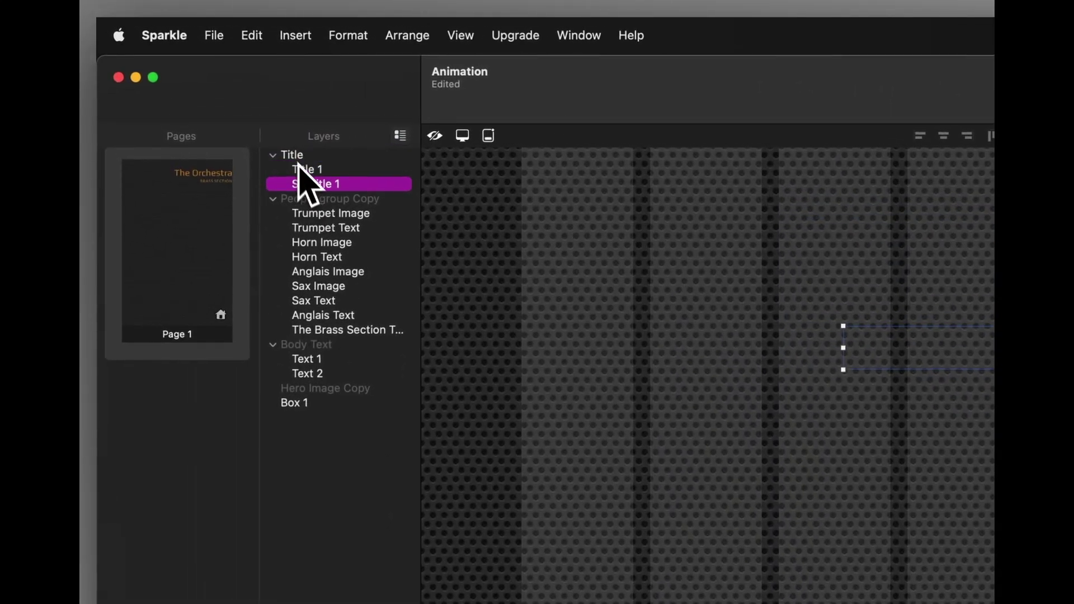
left_click(292, 155)
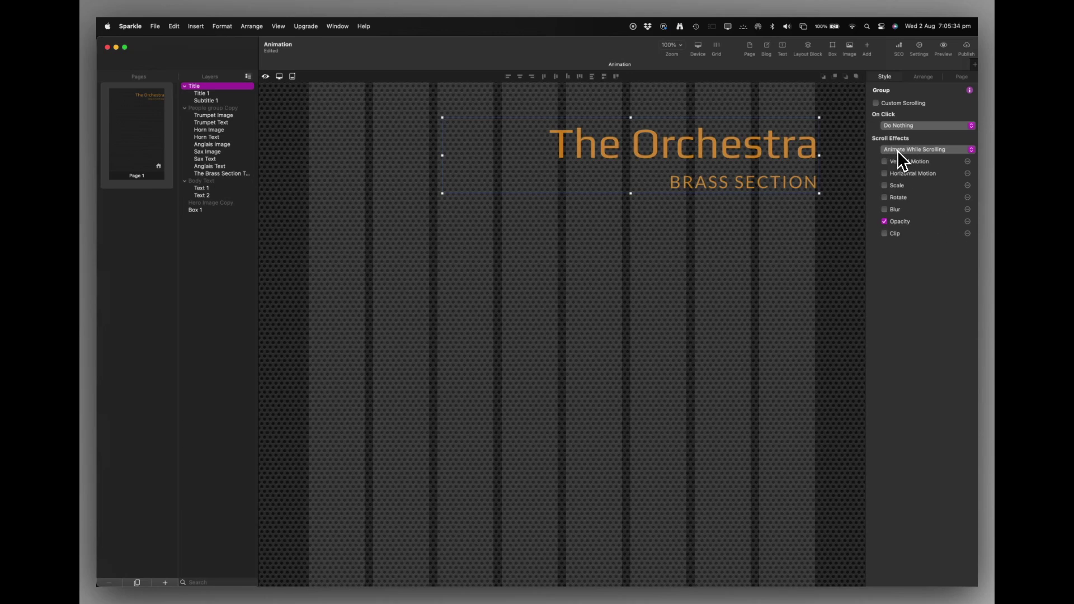
- Keep Animate While Scrolling as the title group's scroll effect mode
left_click(943, 149)
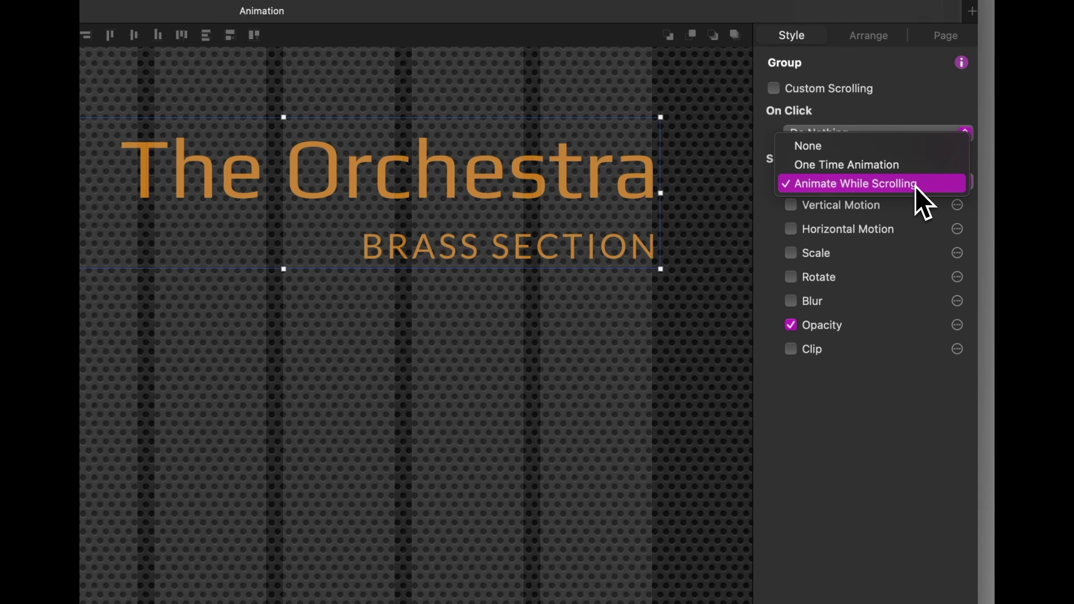
left_click(915, 186)
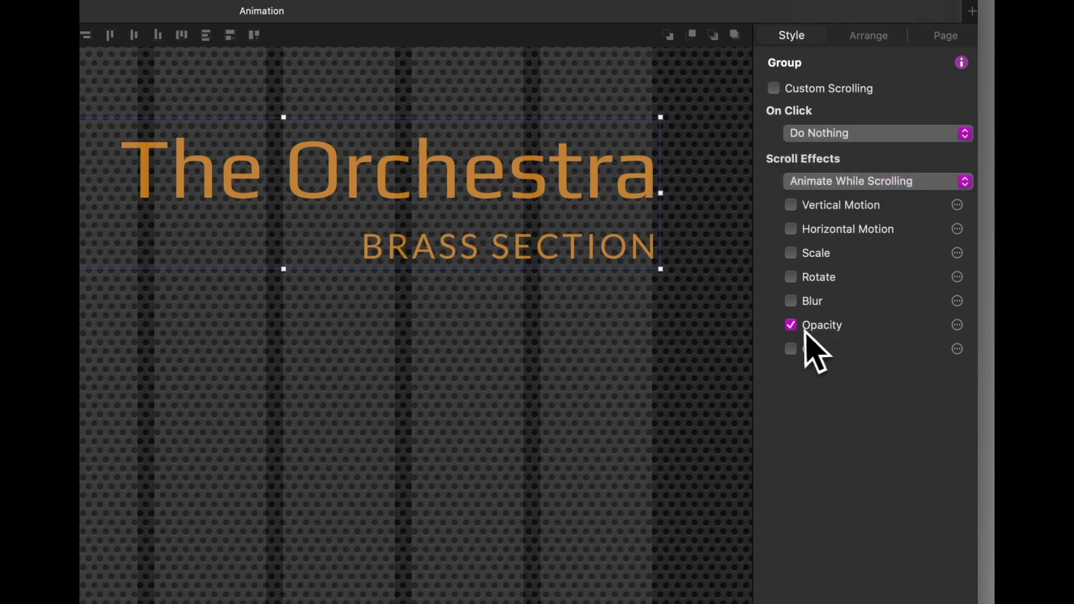
- Stretch the title's opacity fade range to span 9% to about 51% of the viewport
left_click(957, 326)
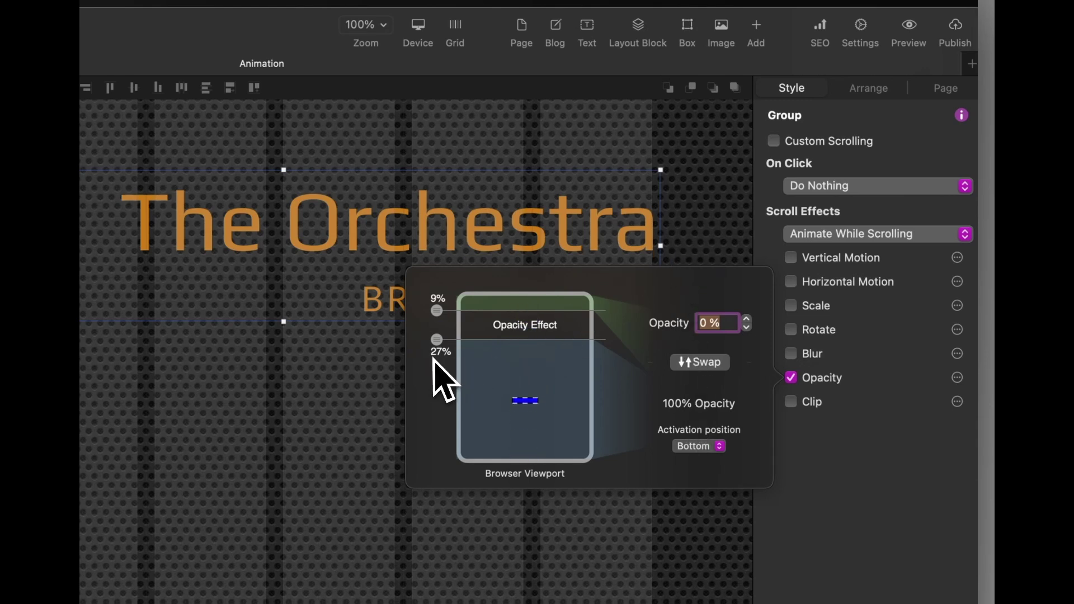
left_click_drag(437, 335, 439, 353)
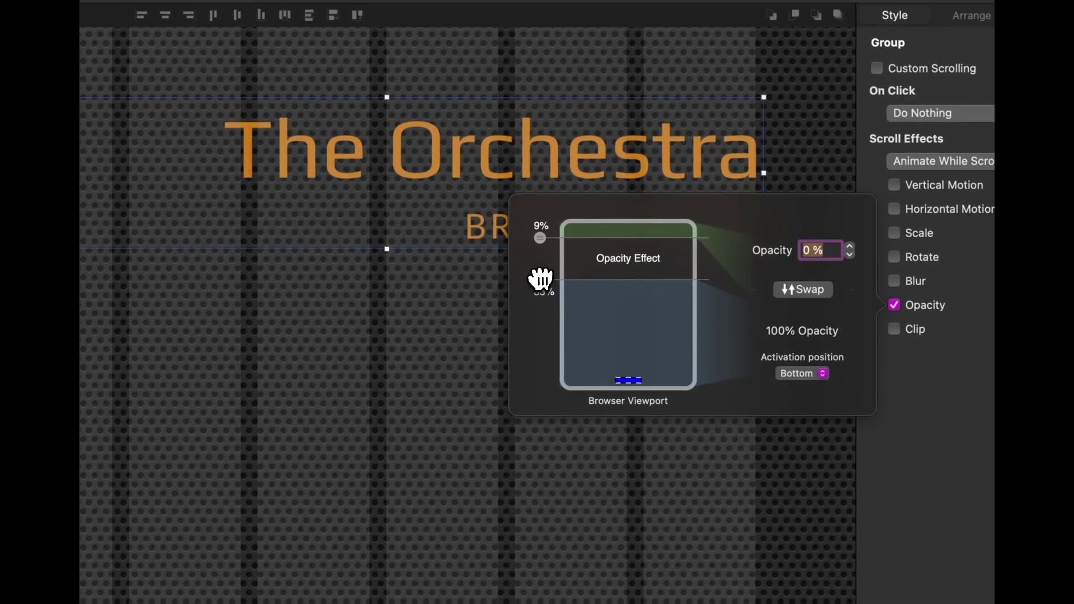
left_click_drag(540, 278, 540, 305)
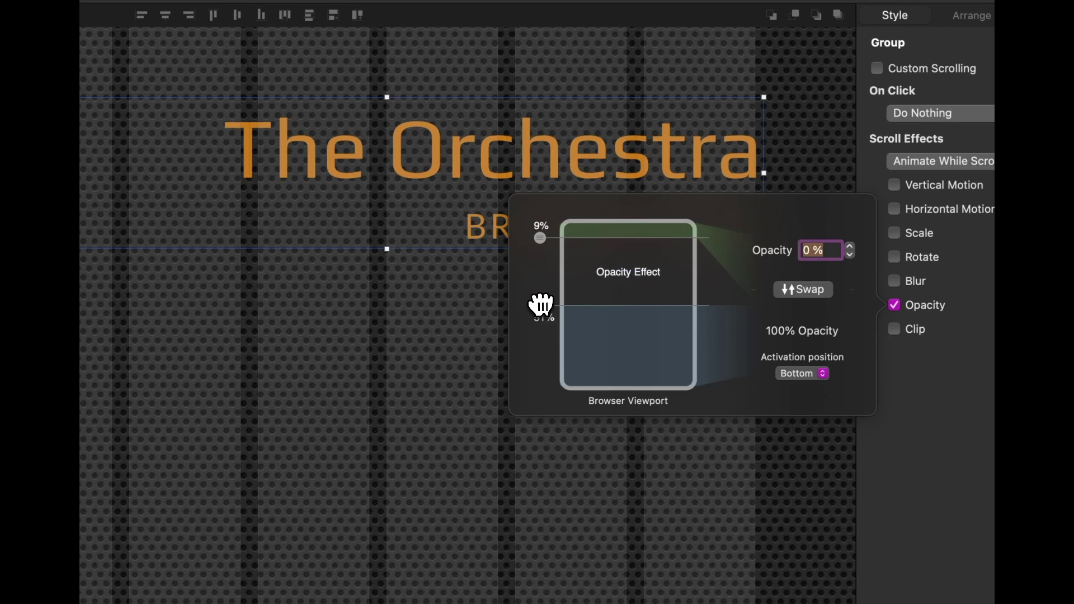
left_click_drag(541, 305, 527, 268)
- Check the title fade in Safari's live preview, then return to Sparkle
left_click(949, 39)
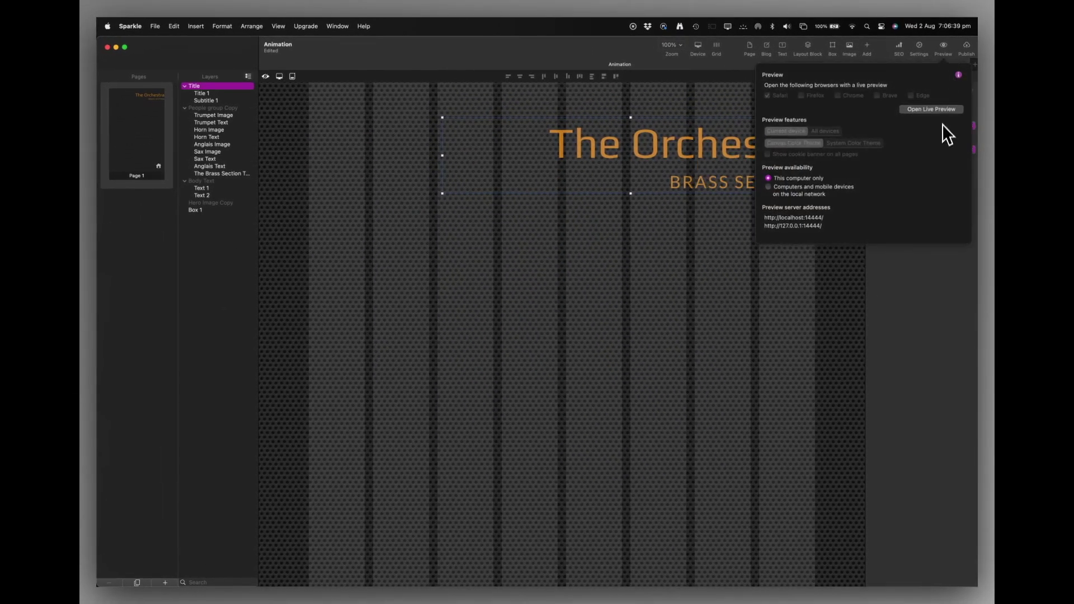
left_click(937, 110)
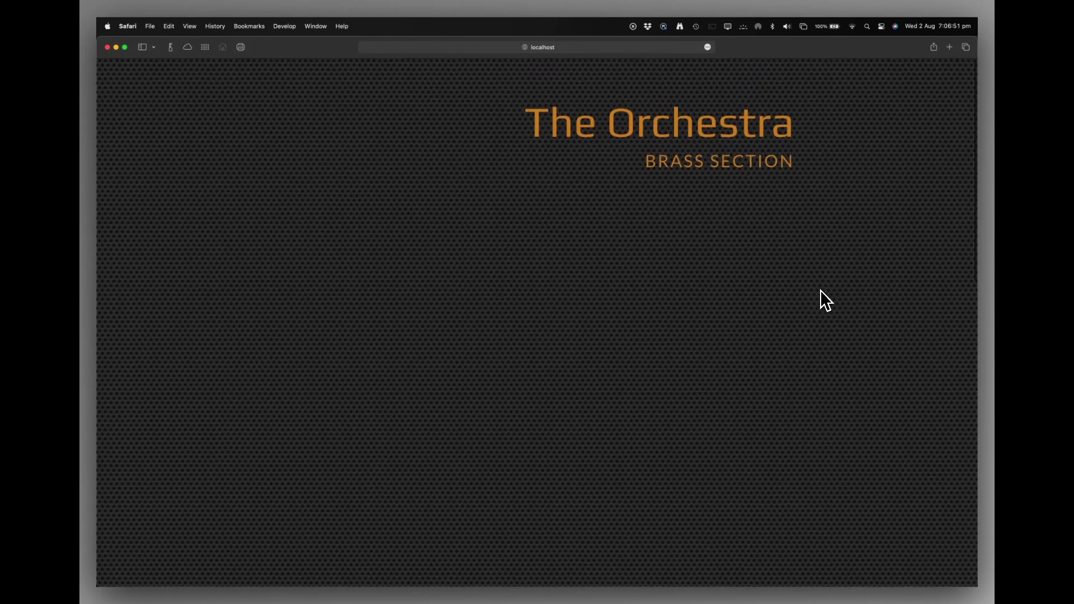
key("super+Tab")
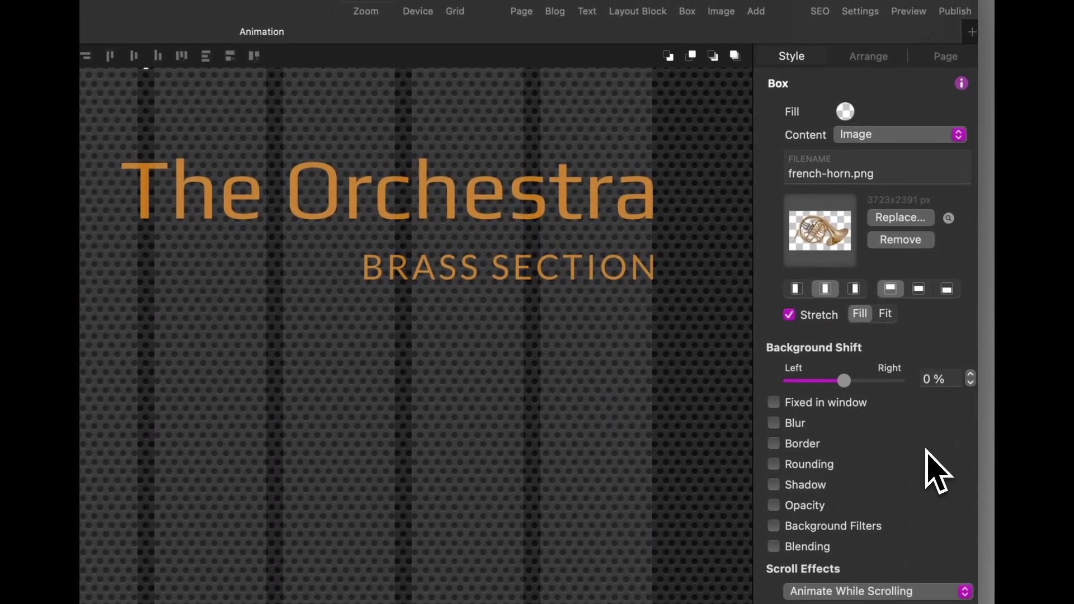
- Make the French horn hero image visible on this device and return to its Style settings
left_click(866, 57)
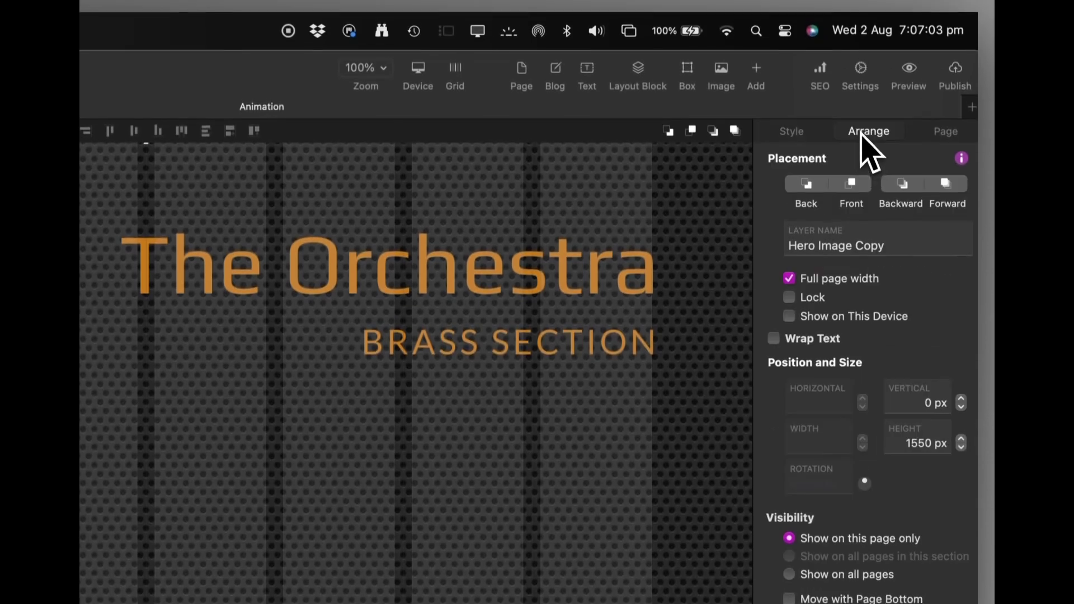
left_click(788, 317)
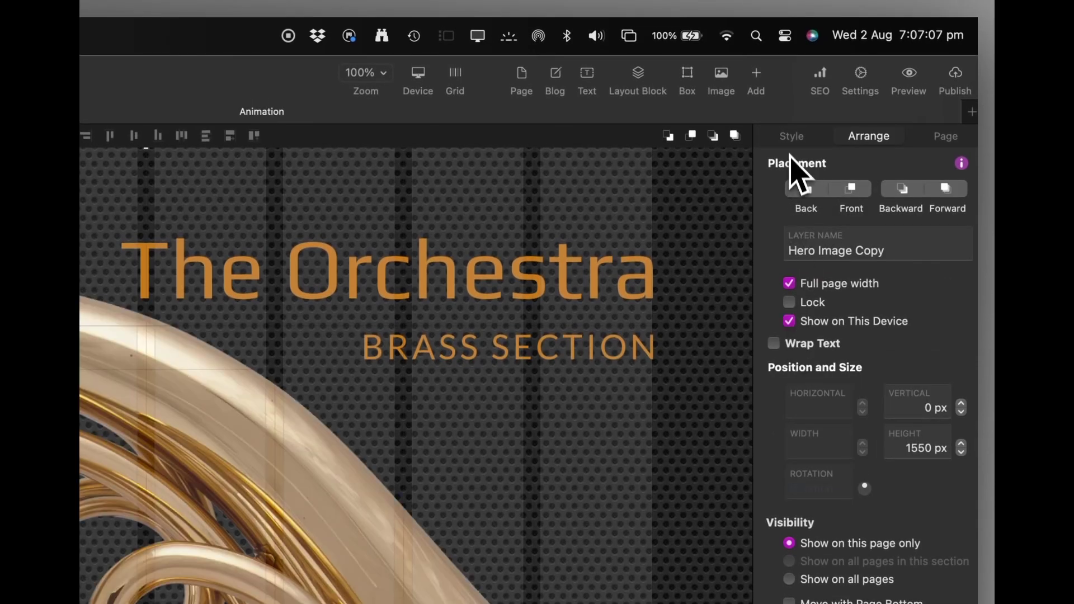
left_click(790, 136)
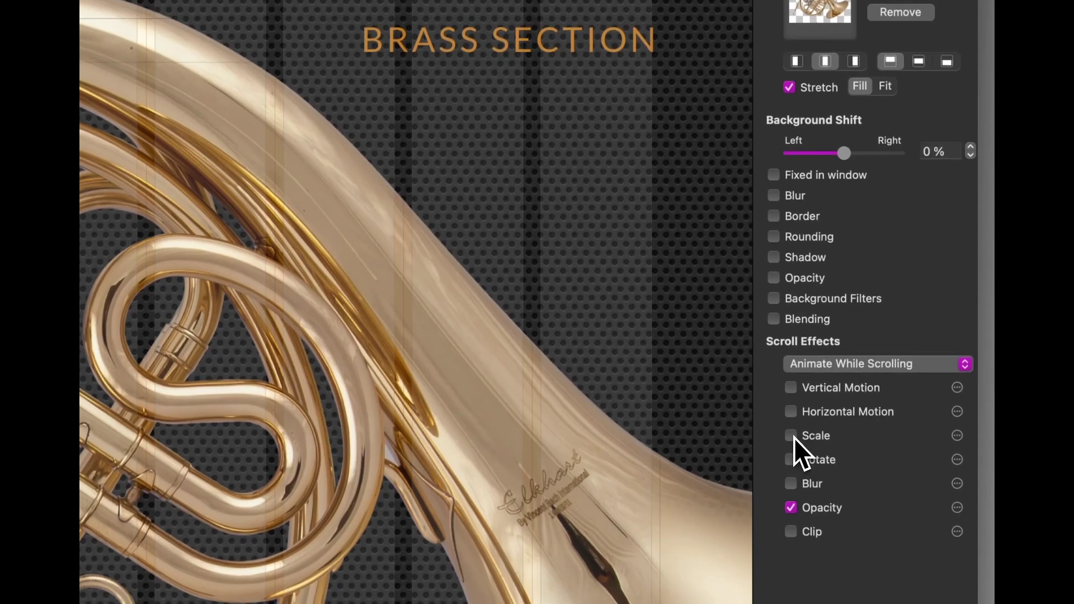
- Add a Scale scroll effect to the horn image, growing it to 2x from the Top
left_click(791, 435)
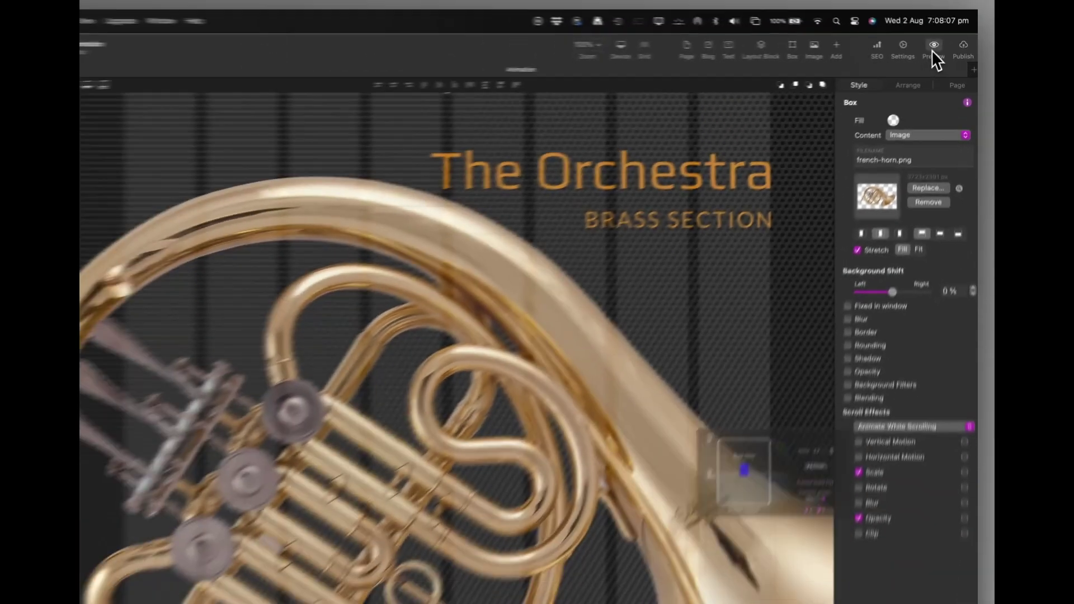
left_click(943, 49)
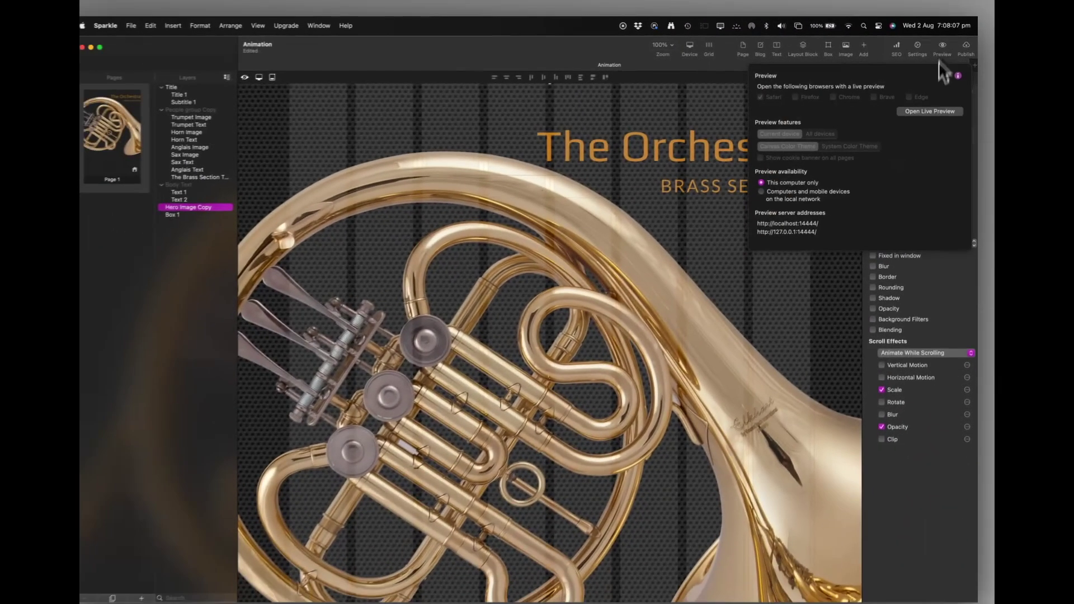
left_click(928, 111)
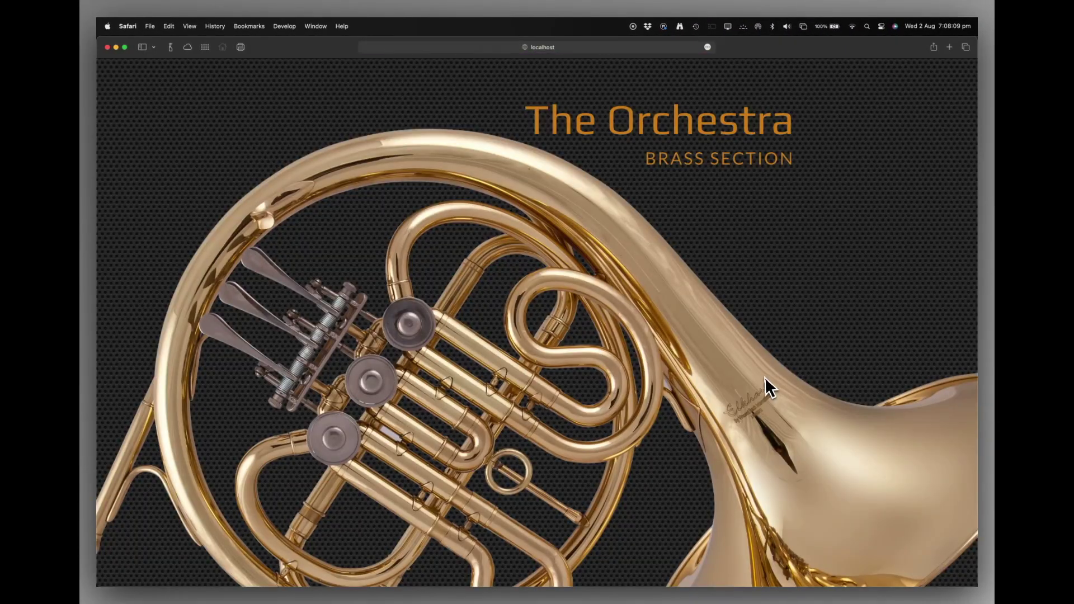
scroll(764, 377, "down", 5)
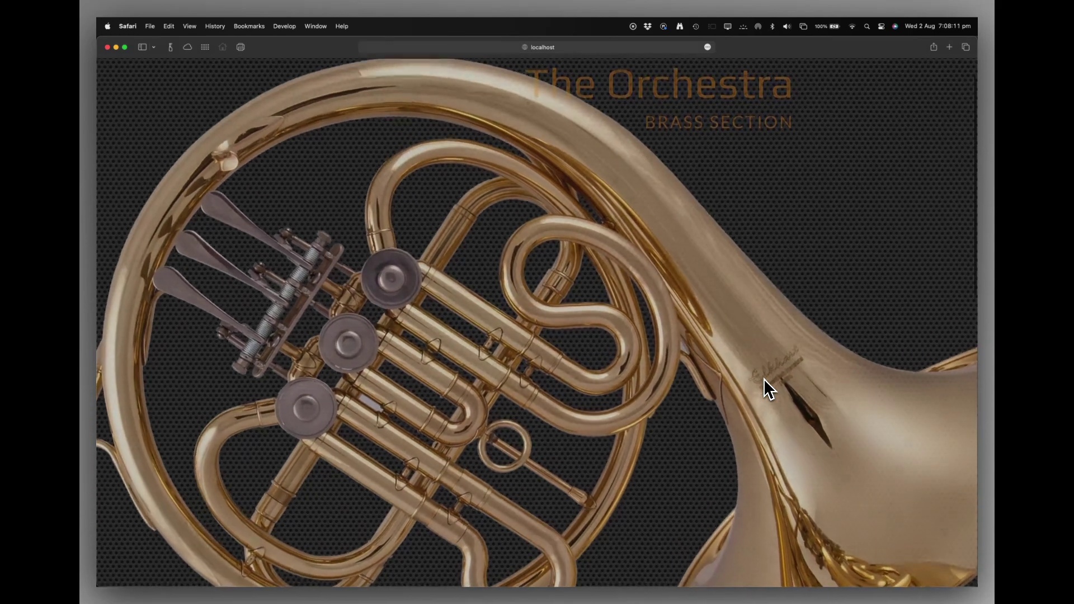
scroll(763, 378, "down", 5)
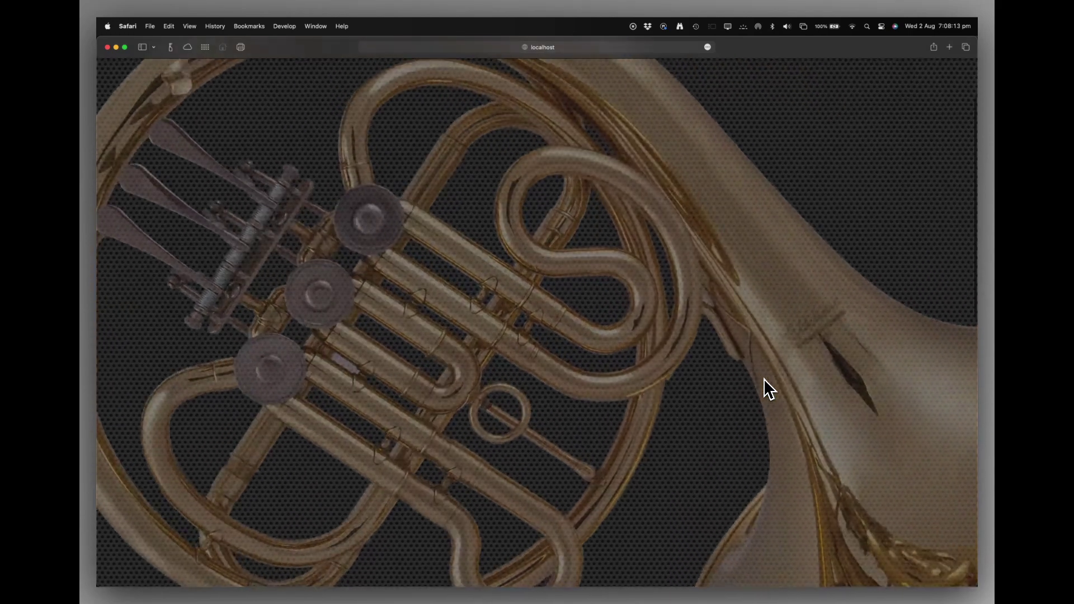
scroll(763, 378, "down", 5)
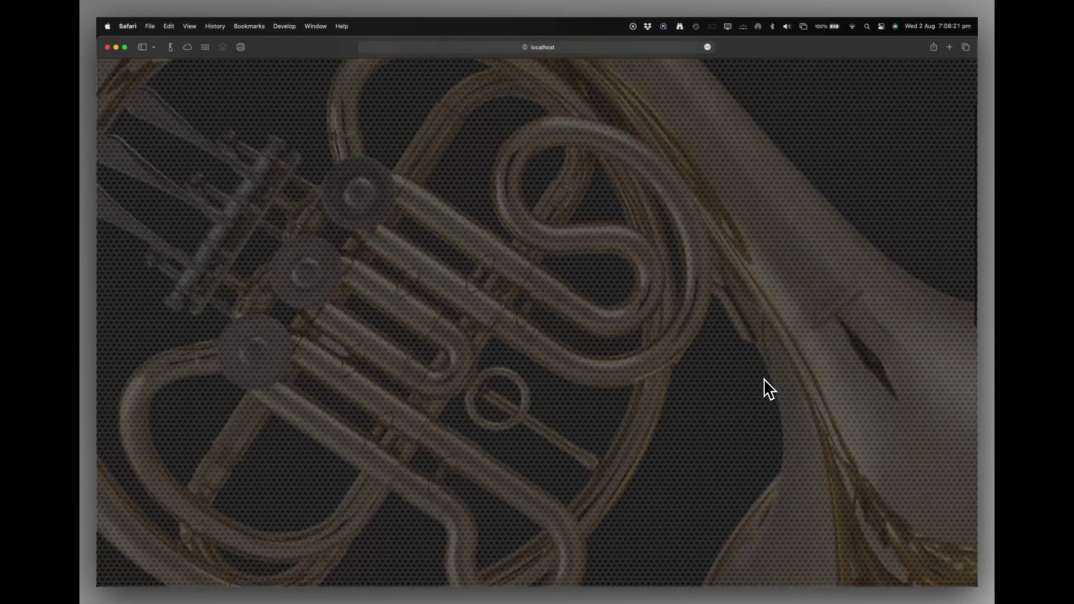
scroll(763, 378, "down", 4)
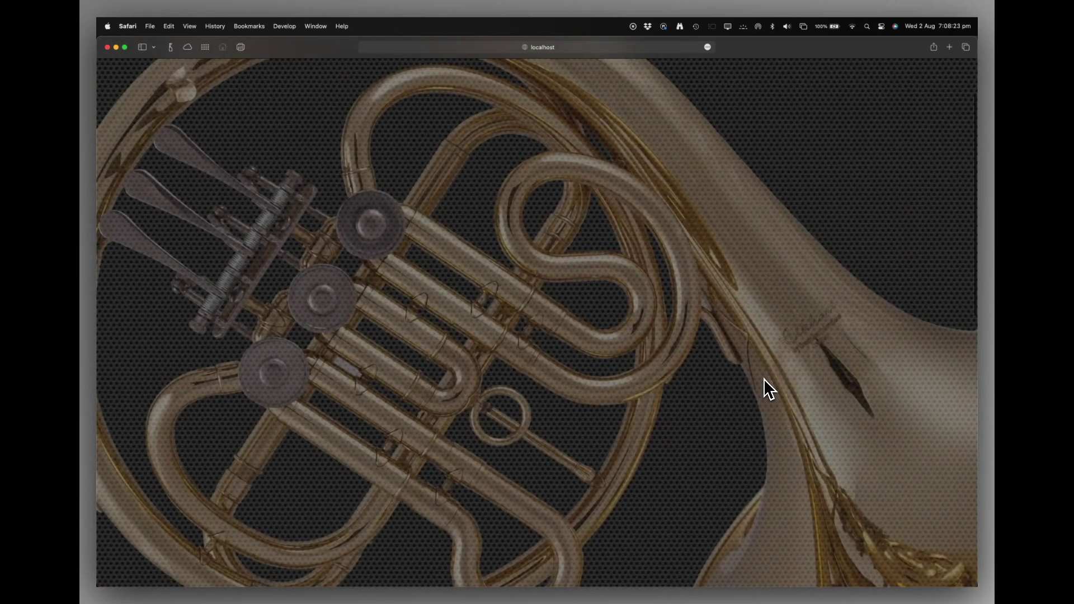
scroll(763, 379, "down", 5)
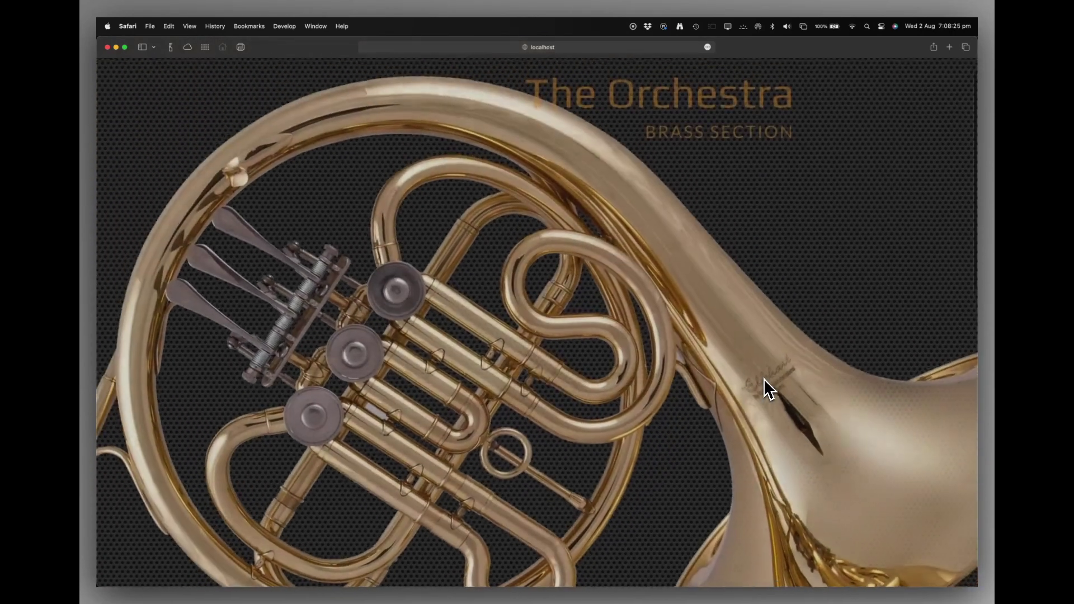
scroll(763, 378, "down", 2)
scroll(763, 378, "down", 3)
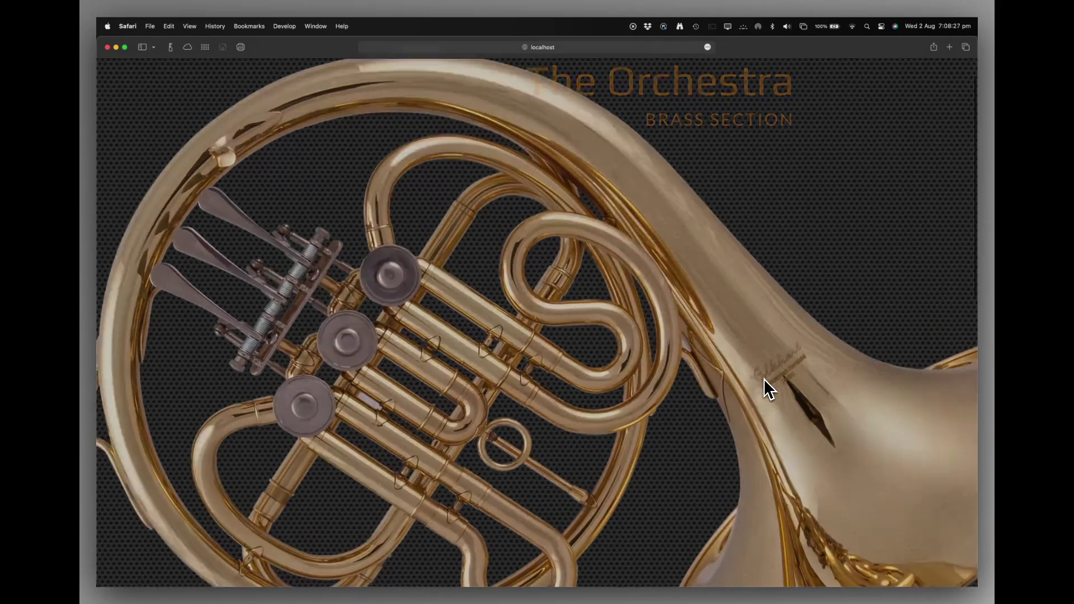
scroll(764, 378, "down", 5)
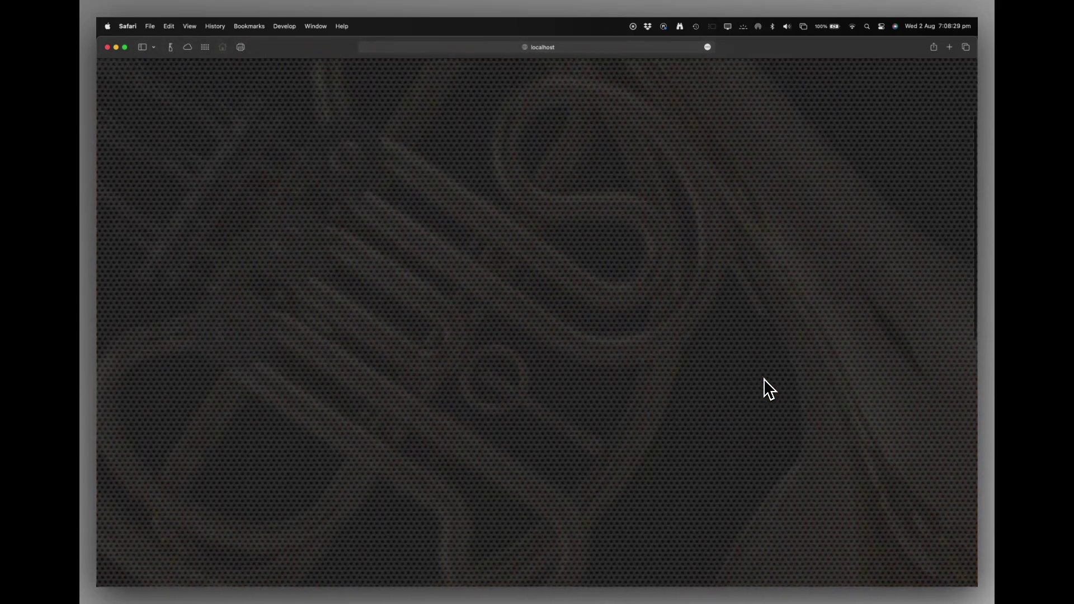
scroll(764, 378, "up", 5)
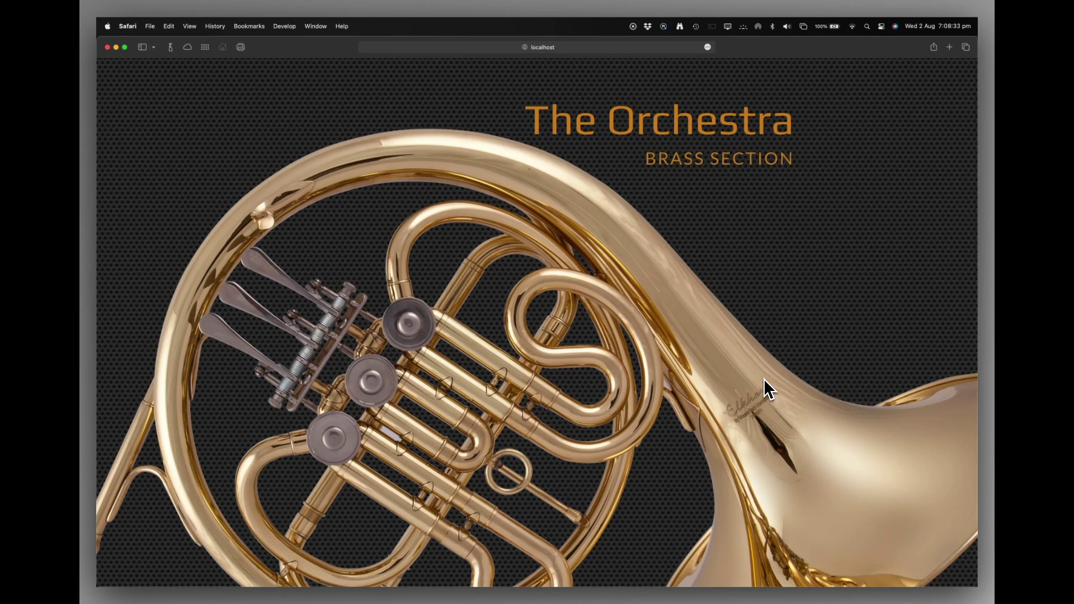
key("super+Tab")
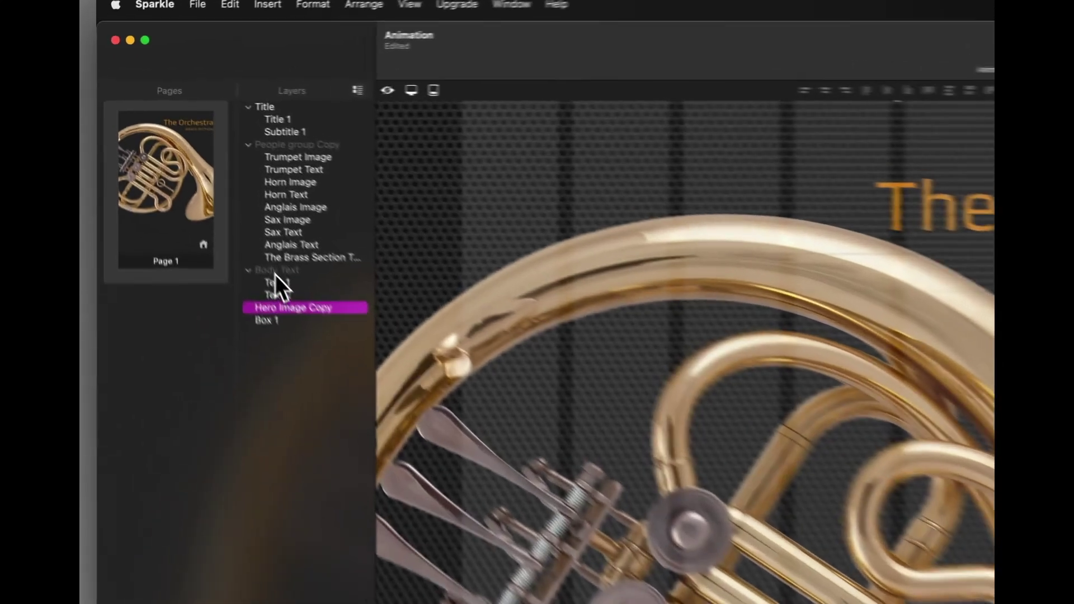
- Select the Body Text group and drag it down below the French horn image
left_click(200, 181)
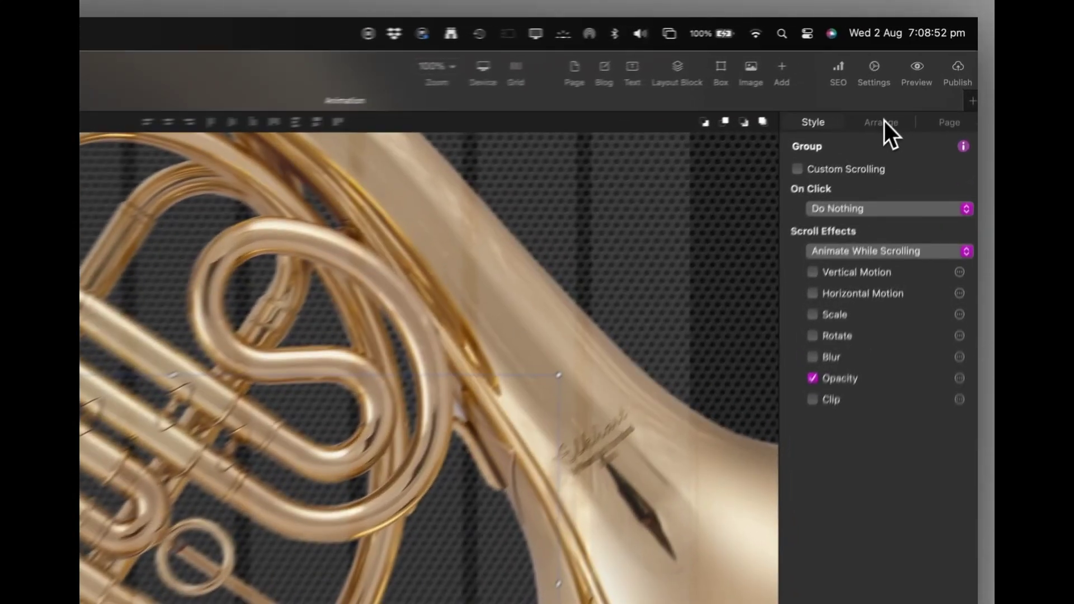
left_click(923, 77)
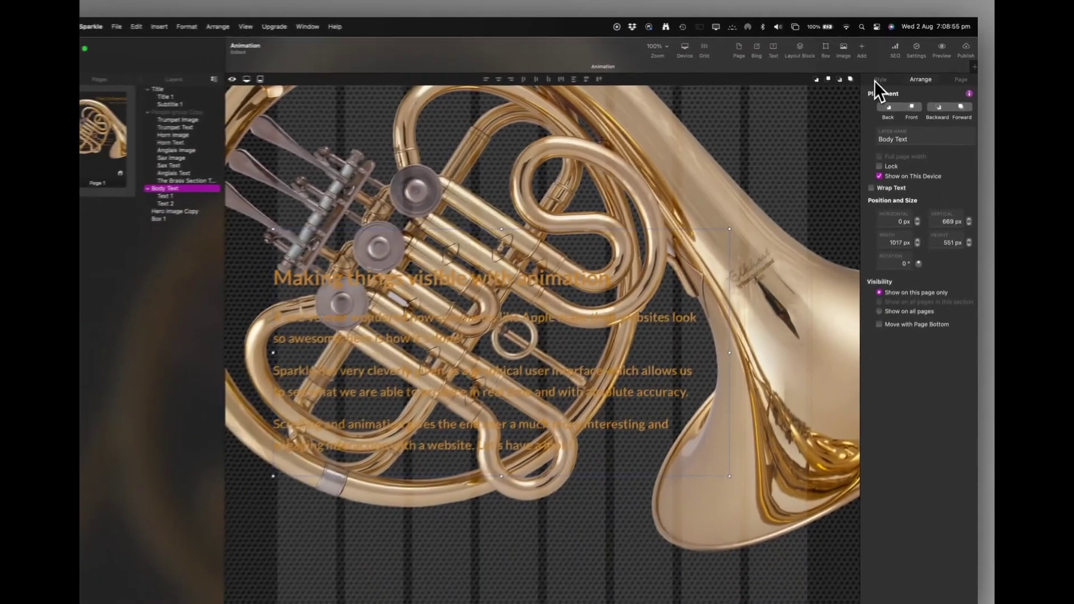
left_click(791, 135)
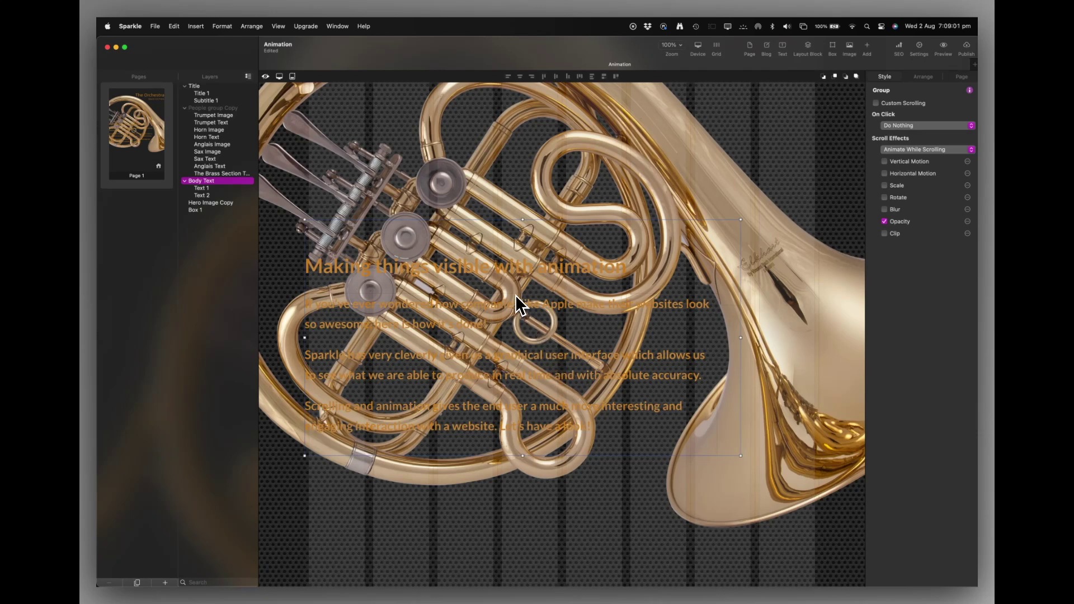
left_click_drag(515, 295, 517, 530)
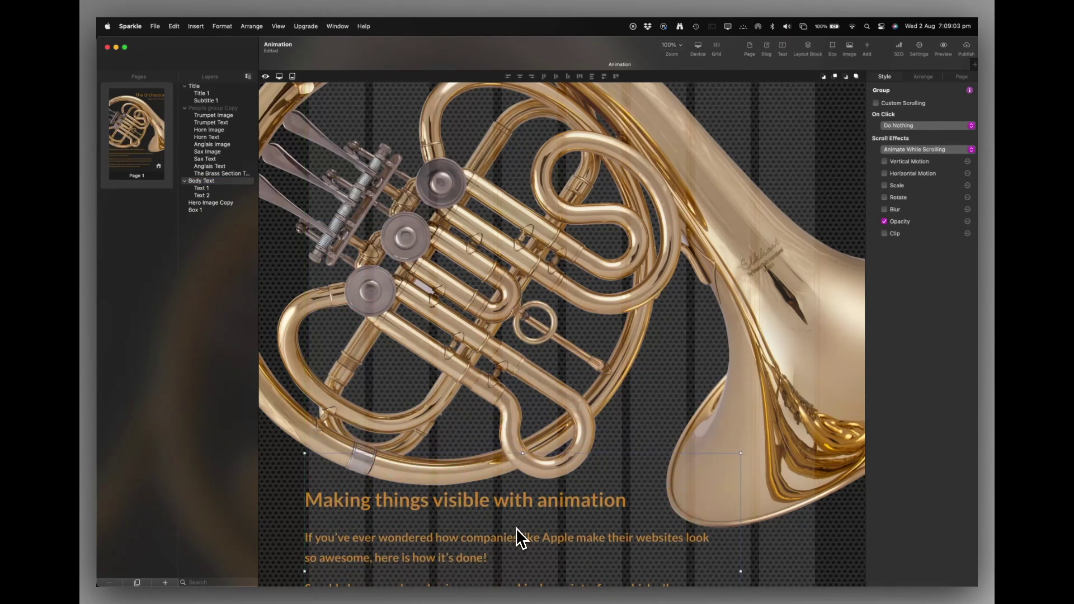
- Open the live preview and scroll past the horn until the body text fades in
left_click(944, 46)
left_click(926, 110)
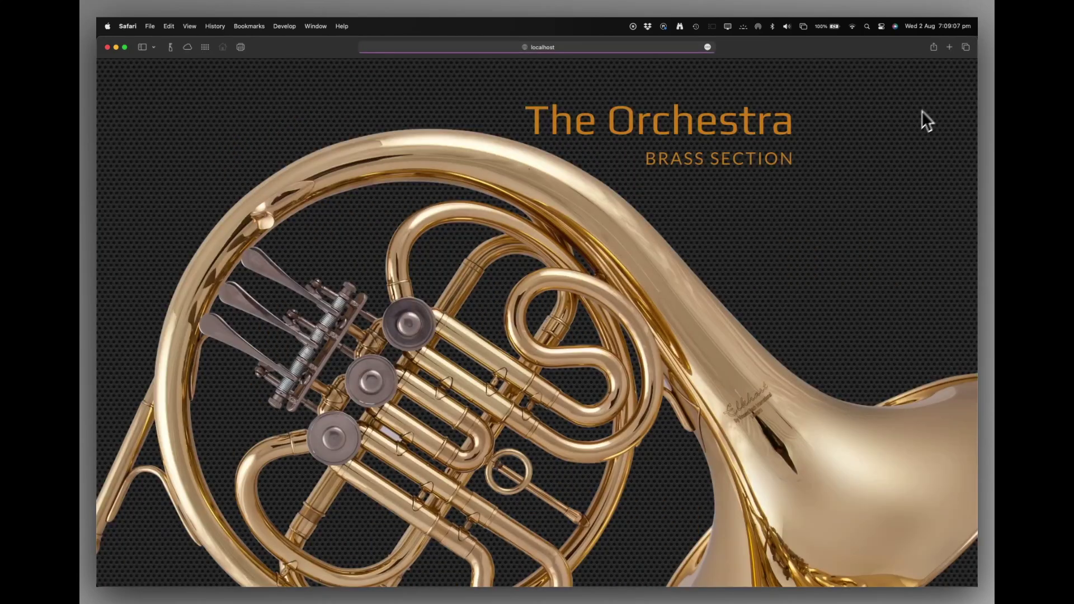
scroll(743, 309, "down", 5)
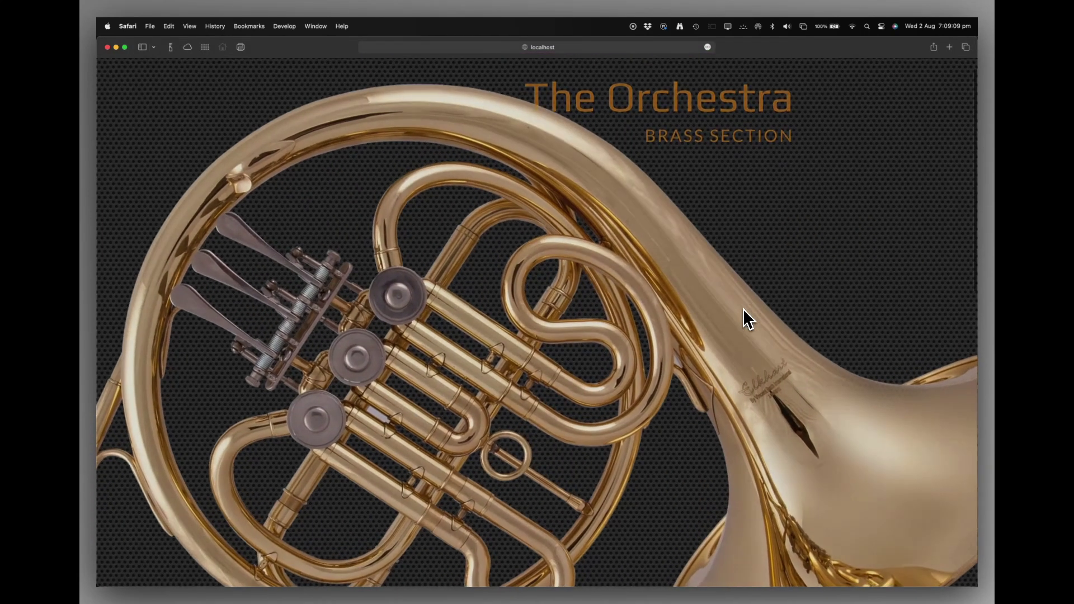
scroll(743, 308, "down", 5)
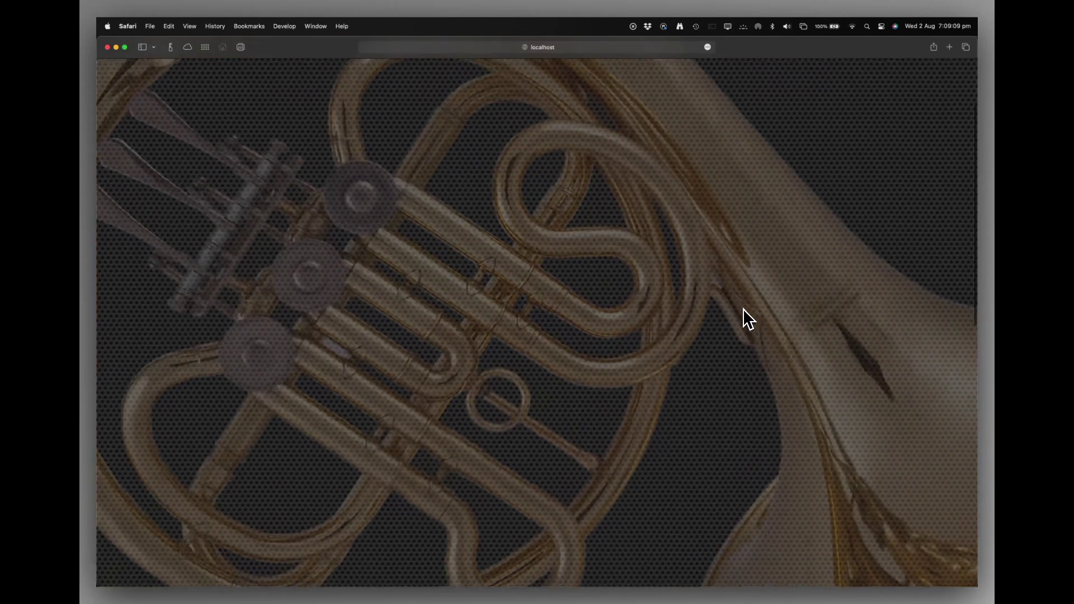
scroll(743, 309, "down", 5)
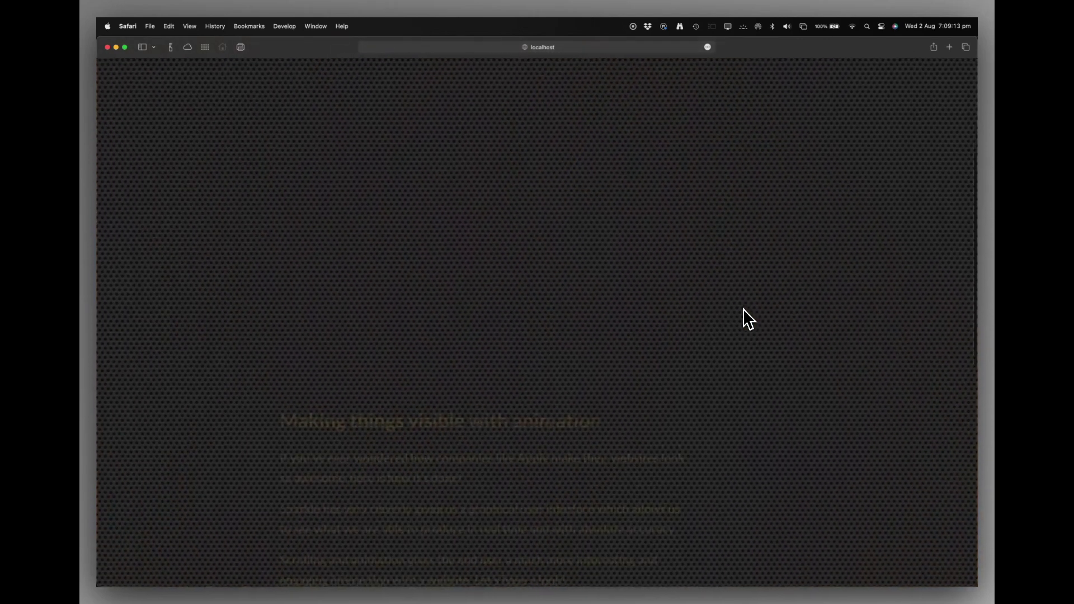
scroll(743, 309, "down", 4)
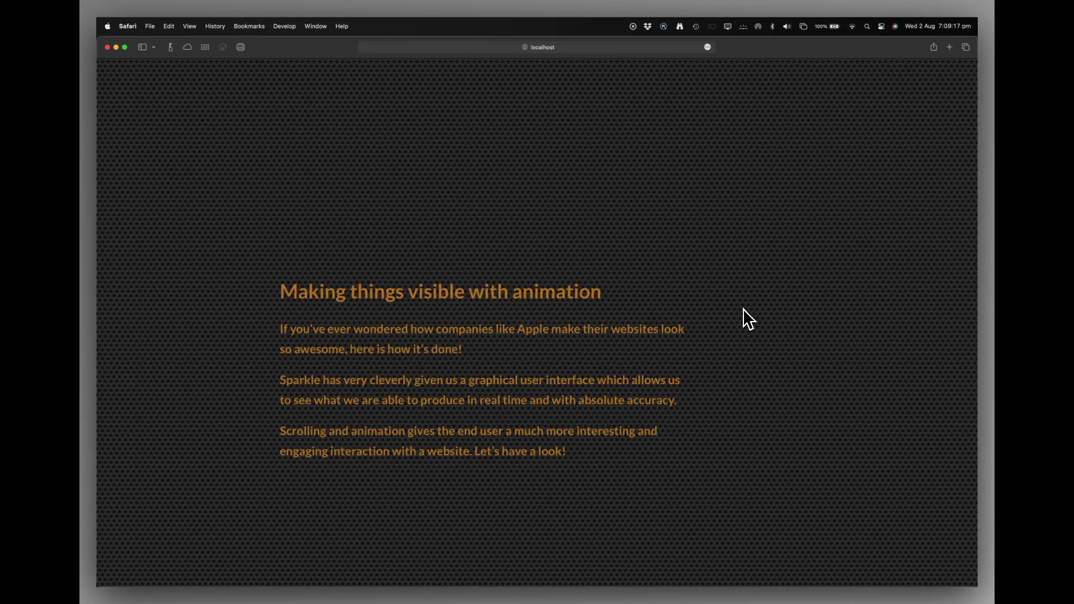
- Back in Sparkle, undo the body text move and open its Opacity effect settings
key("super+Tab")
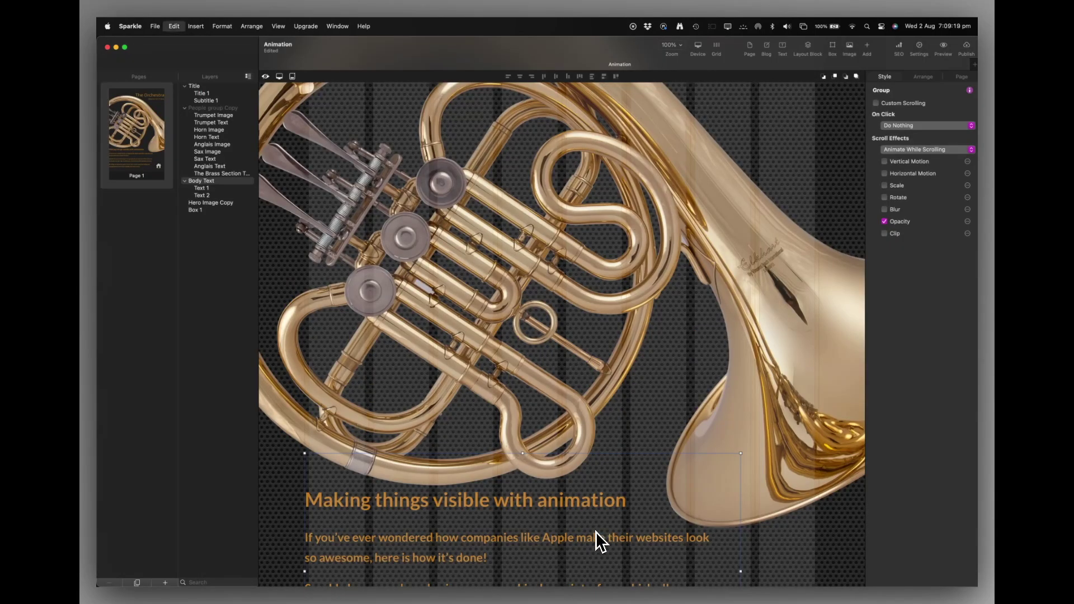
key("super+z")
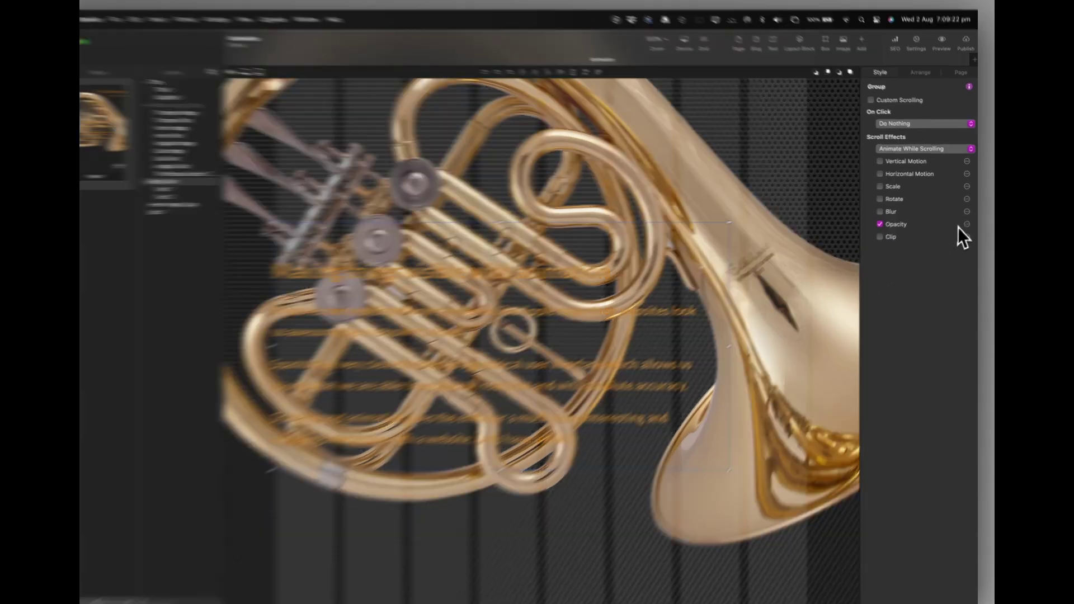
left_click(967, 221)
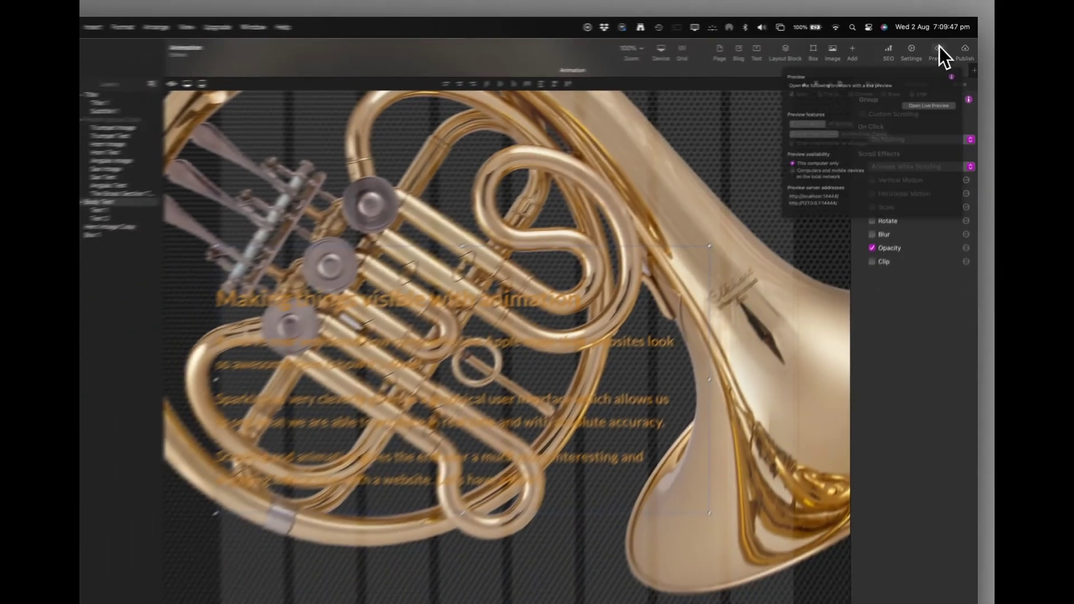
- Preview the page live in Safari and scroll until the 'Making things visible with animation' text fully fades in
left_click(908, 66)
left_click(929, 110)
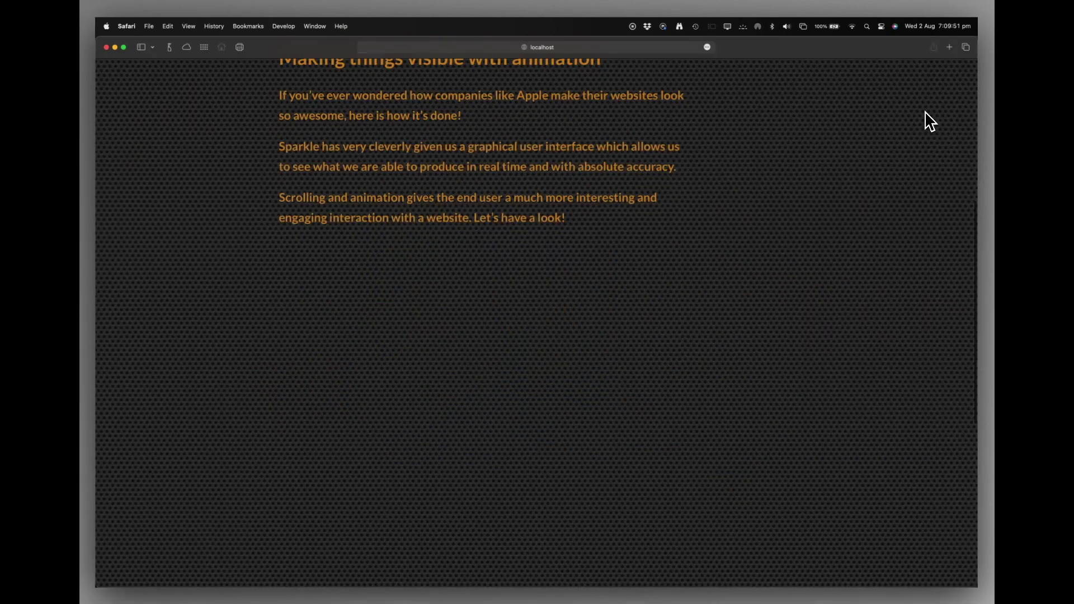
scroll(696, 355, "down", 3)
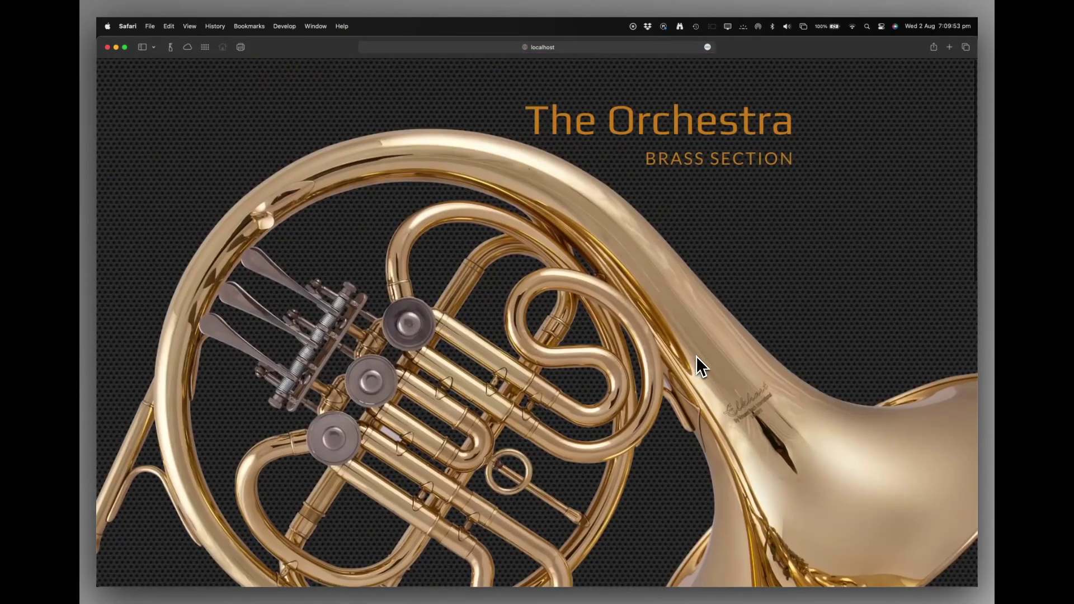
scroll(696, 356, "down", 5)
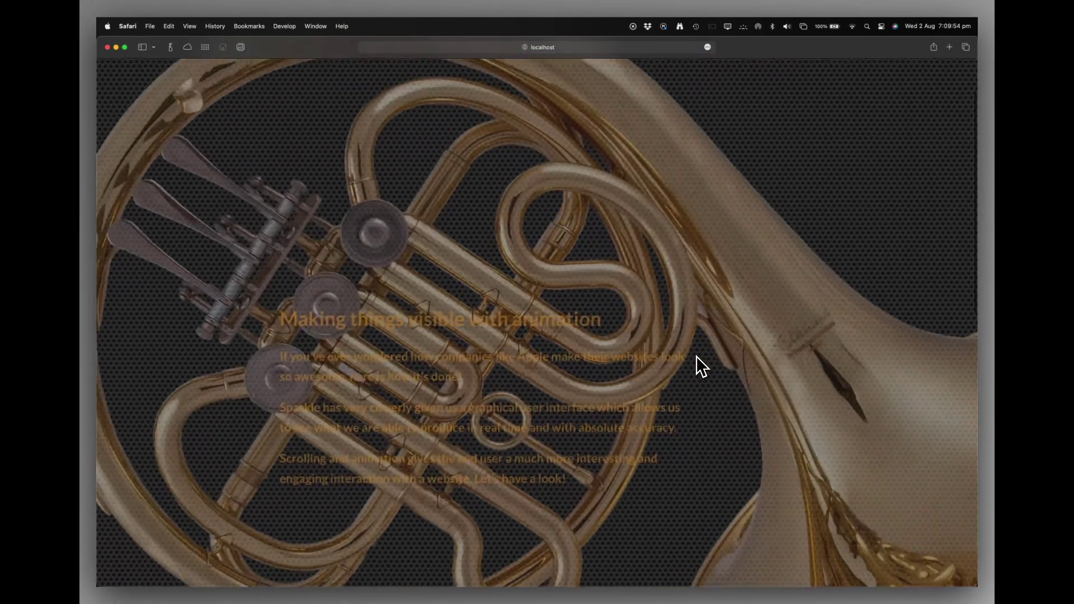
scroll(695, 355, "up", 5)
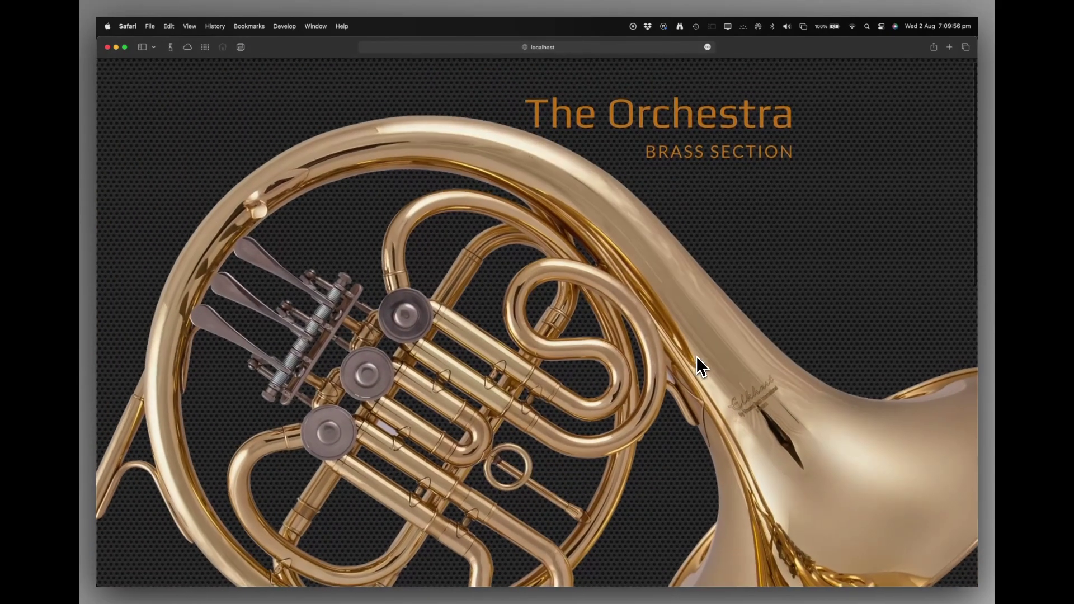
scroll(695, 356, "down", 5)
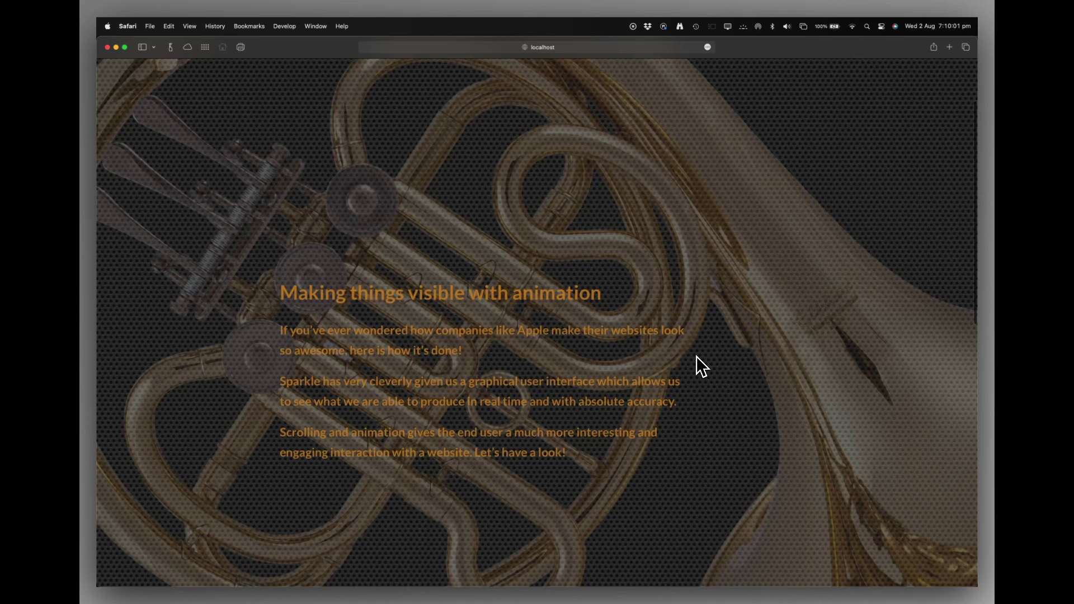
scroll(696, 356, "down", 3)
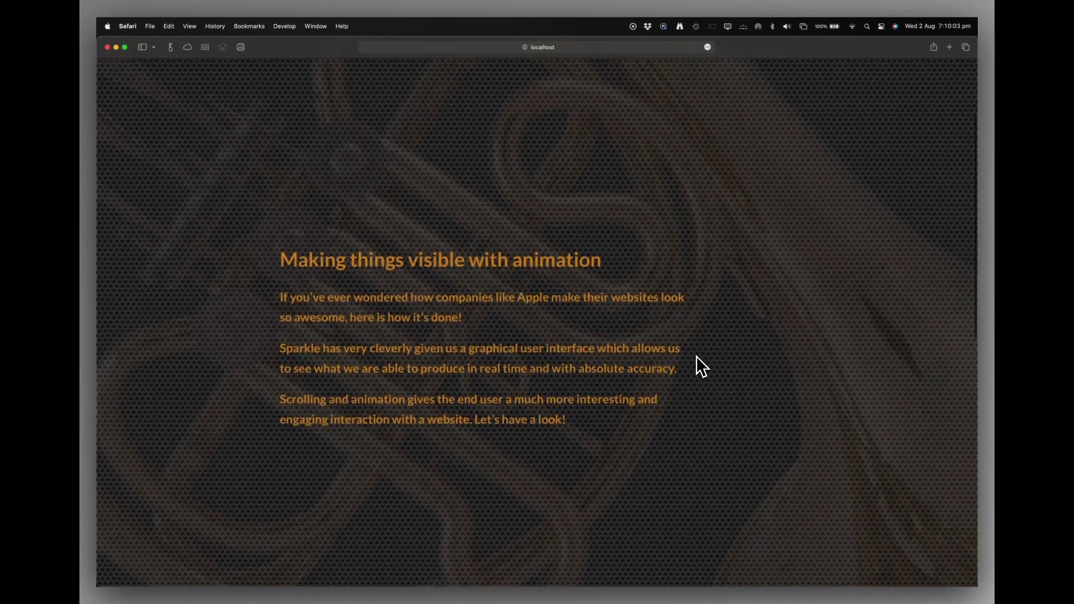
scroll(696, 356, "down", 3)
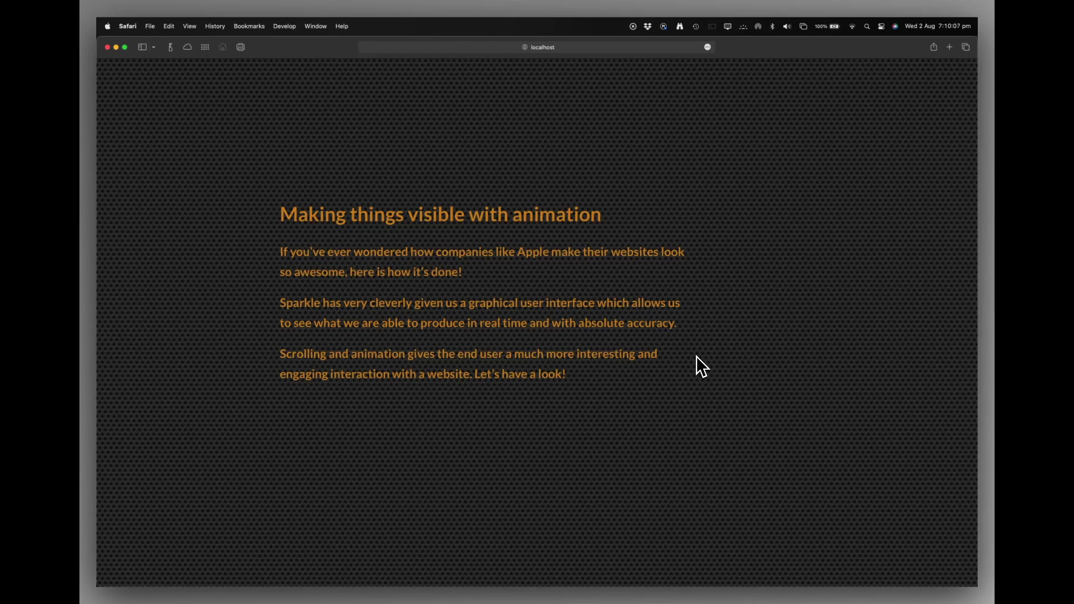
- Back in Sparkle, select the Trumpet Image, Horn Image and People group Copy layers and show them on this device
key("super+Tab")
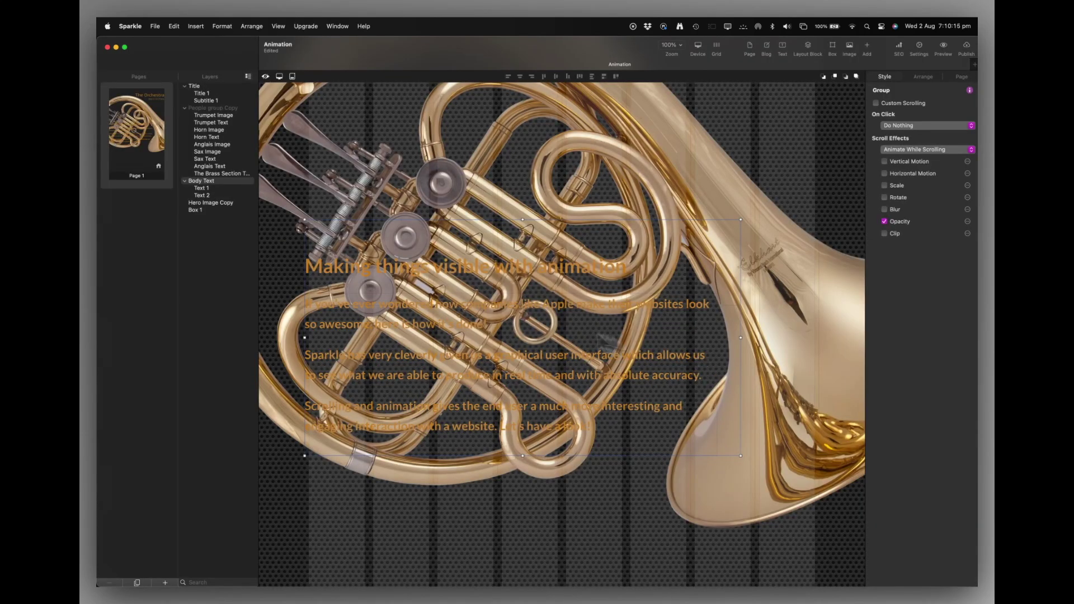
left_click(203, 116)
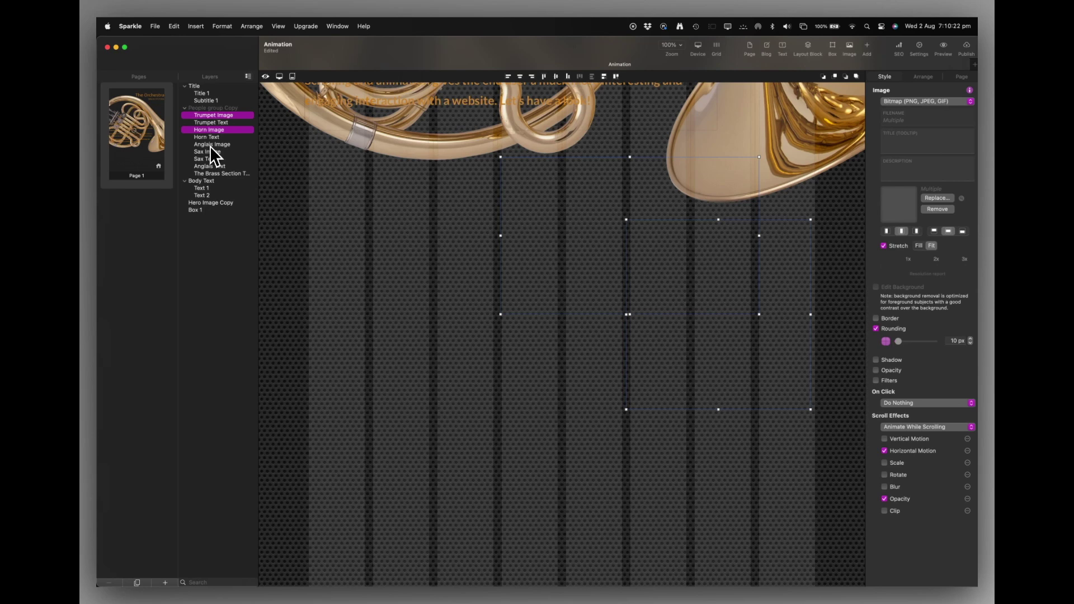
left_click(205, 129)
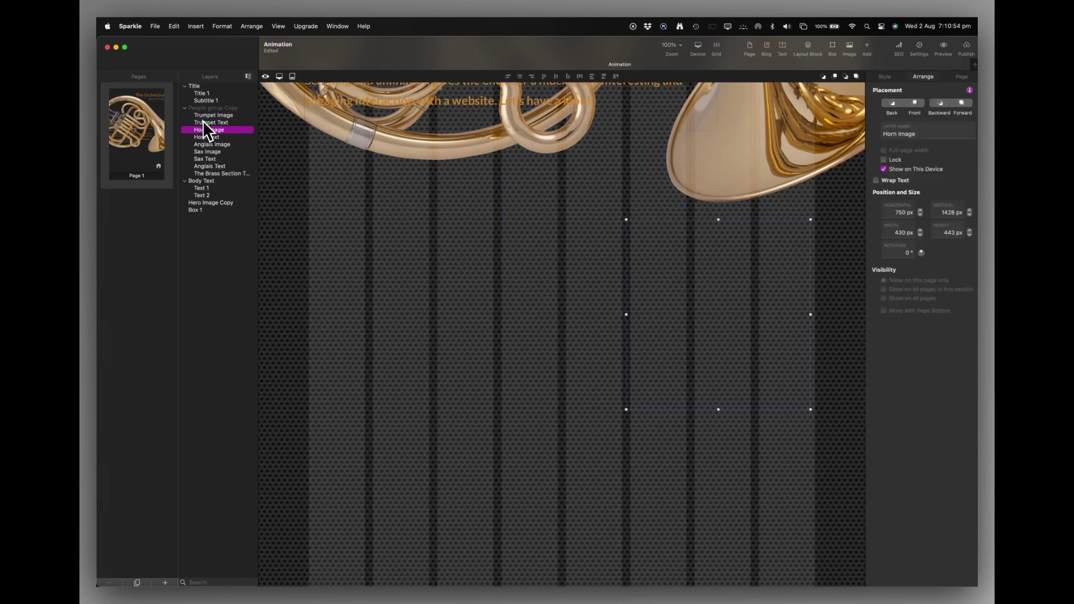
left_click(206, 108)
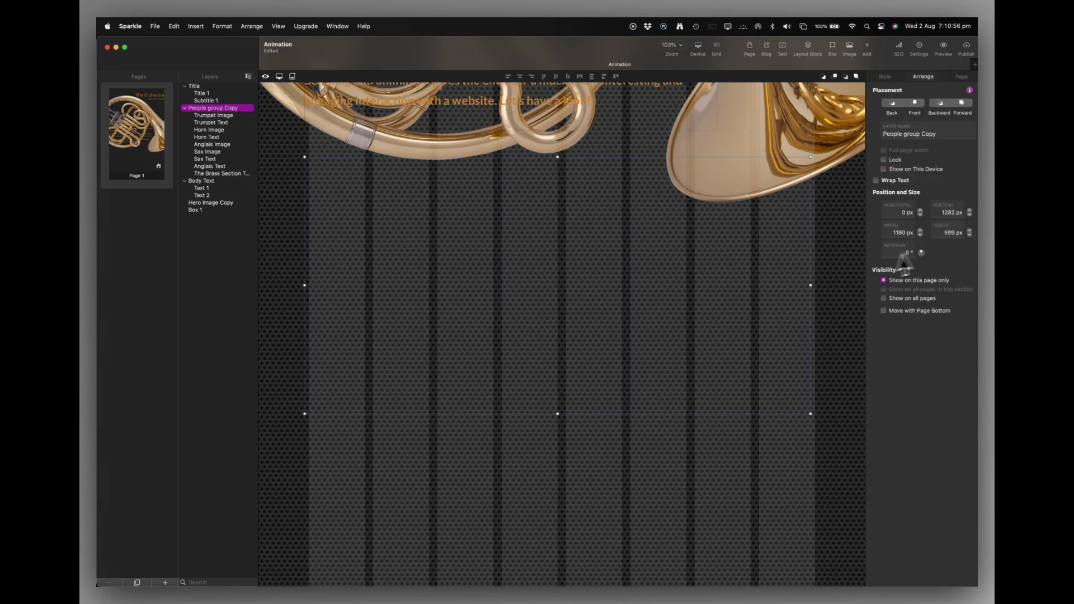
left_click(884, 169)
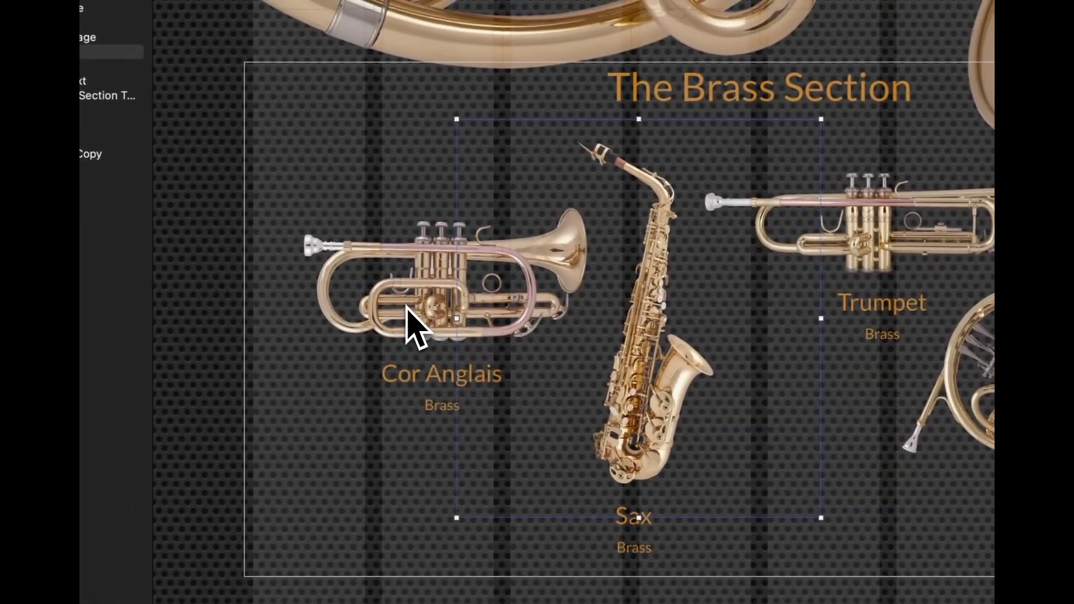
- Give the Cor Anglais image Horizontal Motion and Opacity scroll effects in the Style inspector
left_click(318, 286)
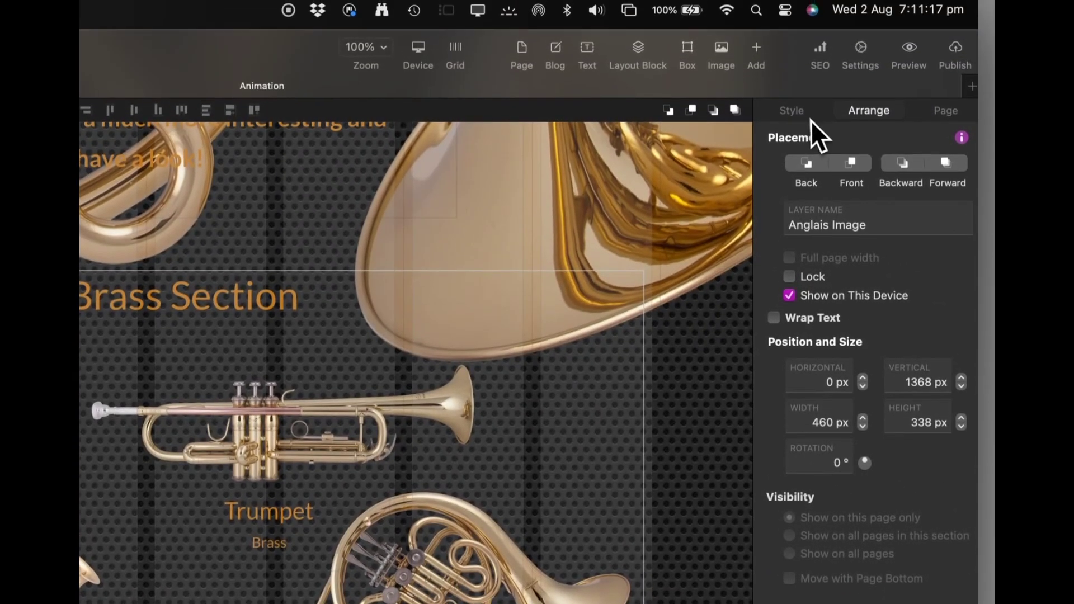
left_click(794, 80)
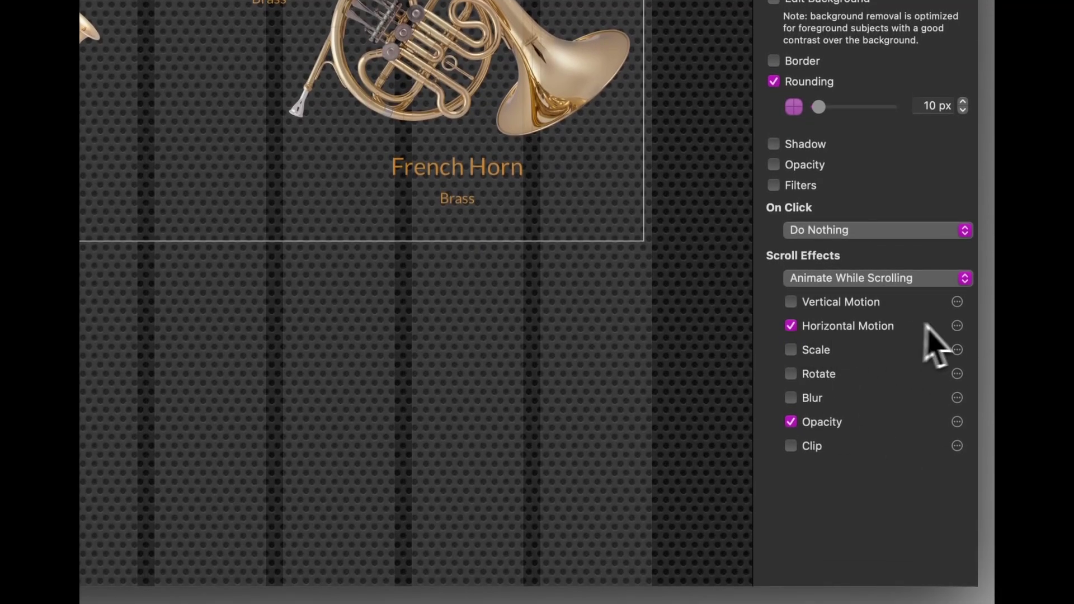
left_click(957, 326)
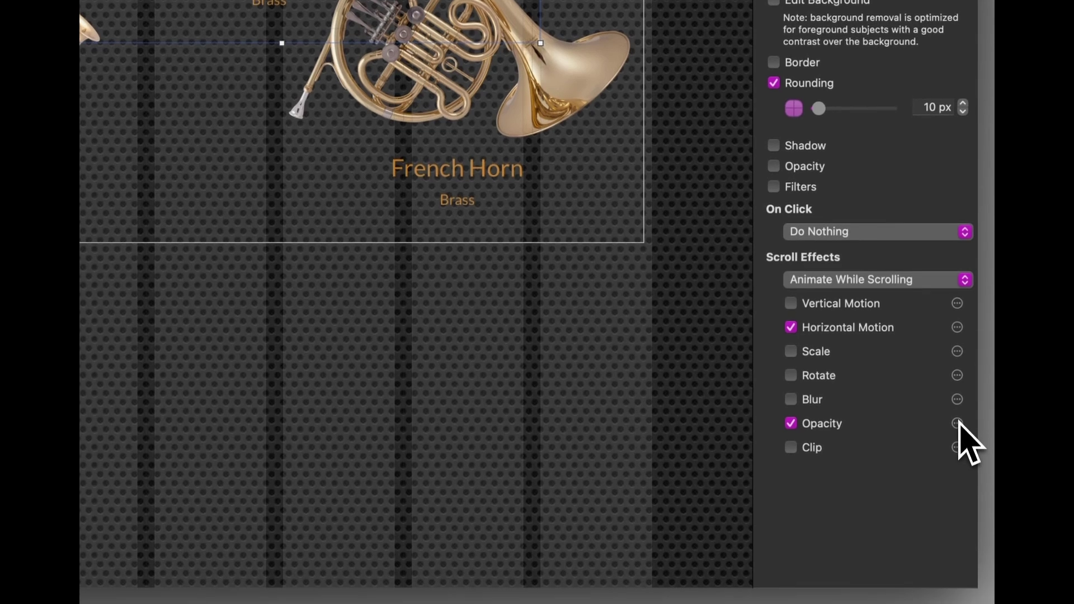
left_click(958, 436)
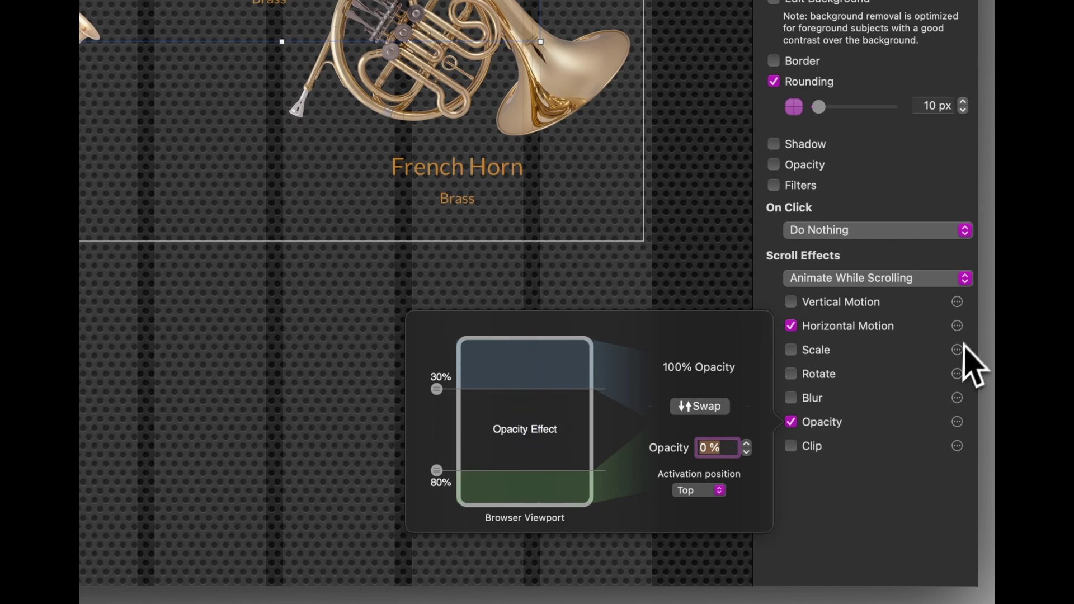
left_click(958, 327)
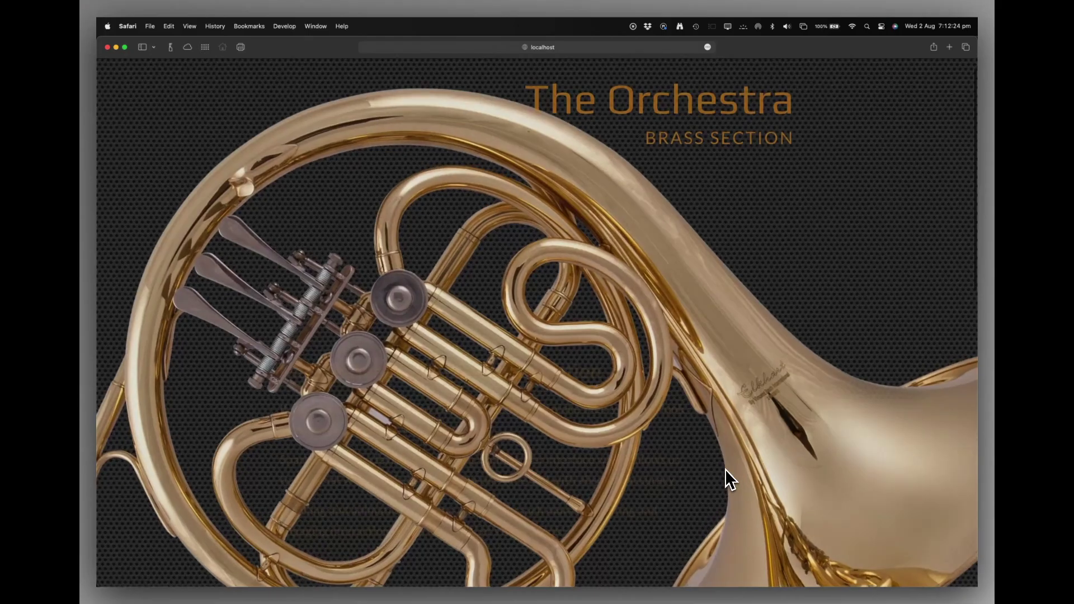
- Scroll down the Safari preview to watch the horn fade, text fade in and brass slide in, then back up to reverse it
scroll(725, 473, "down", 3)
scroll(726, 470, "down", 2)
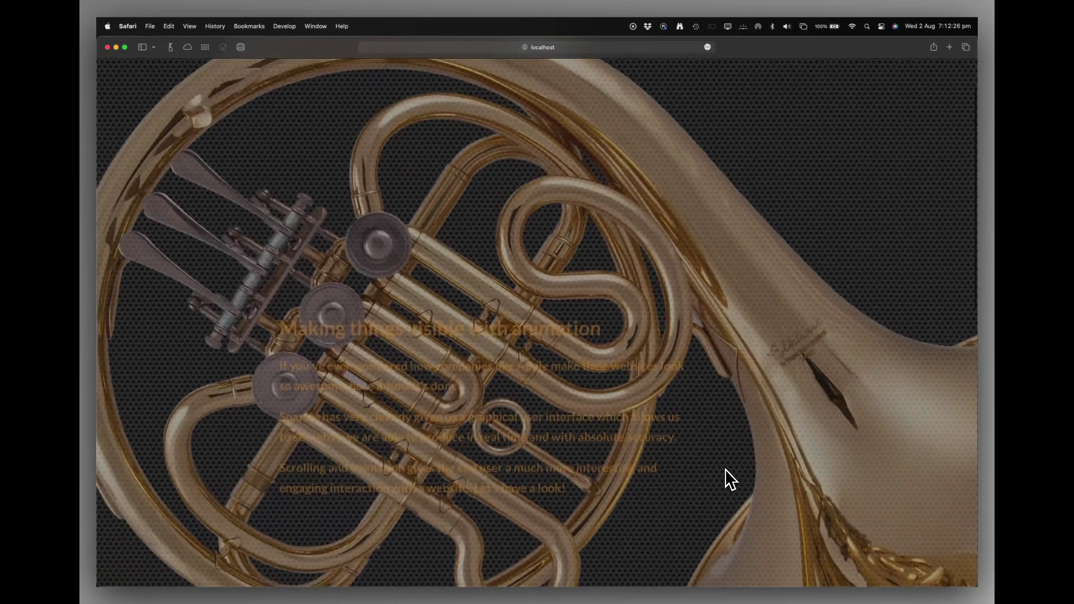
scroll(724, 469, "down", 3)
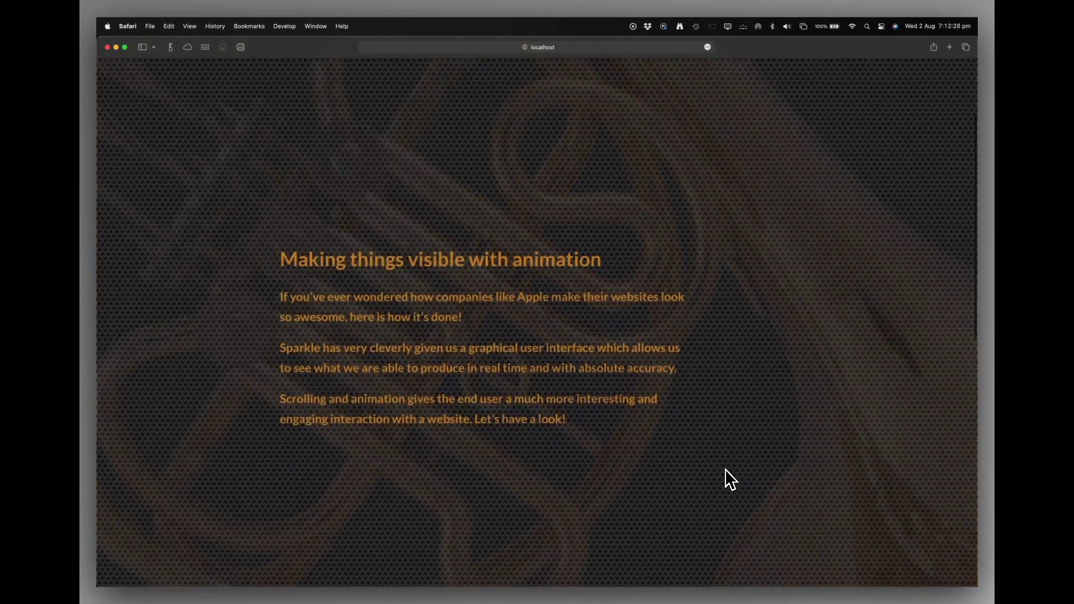
scroll(725, 469, "down", 3)
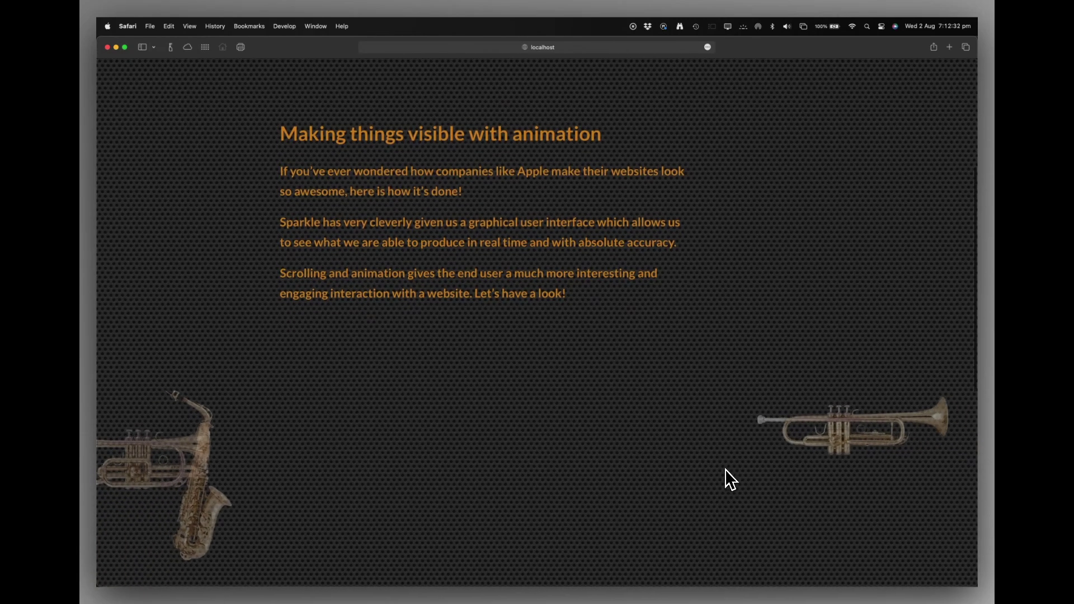
scroll(725, 468, "down", 3)
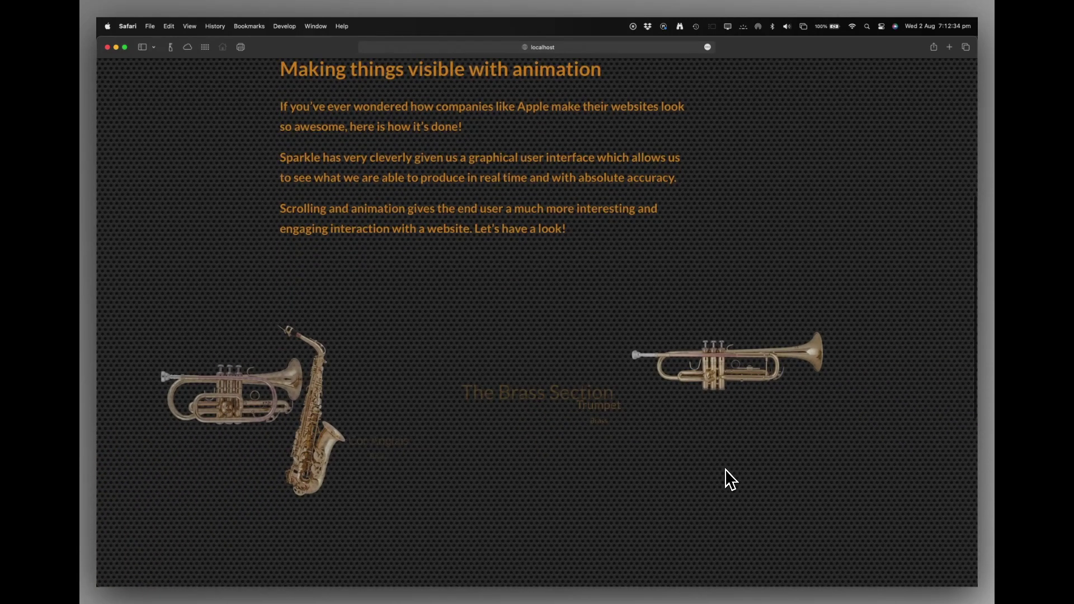
scroll(725, 469, "down", 3)
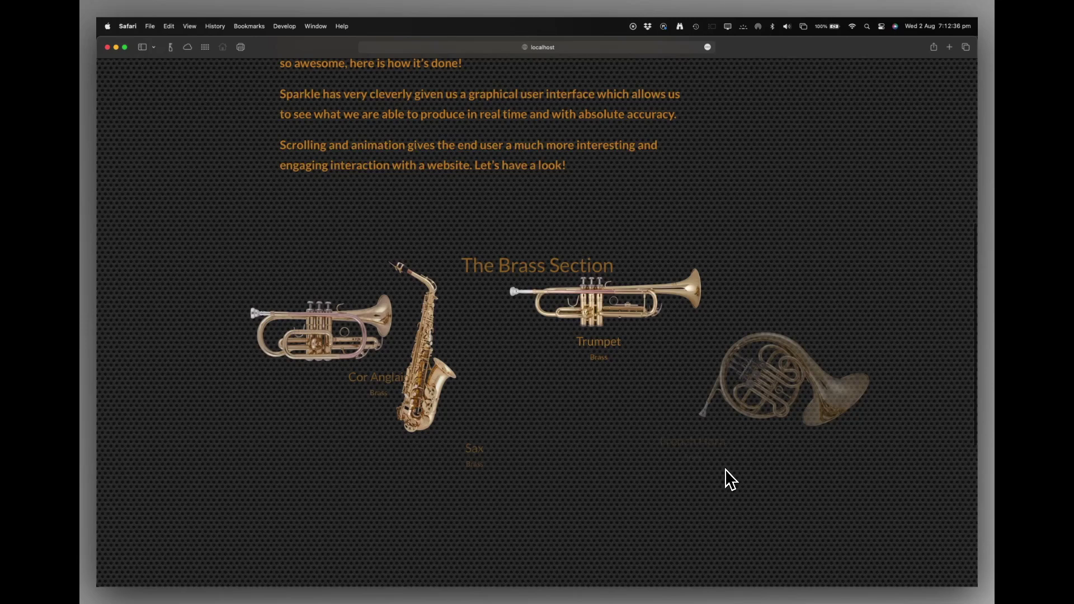
scroll(724, 468, "down", 3)
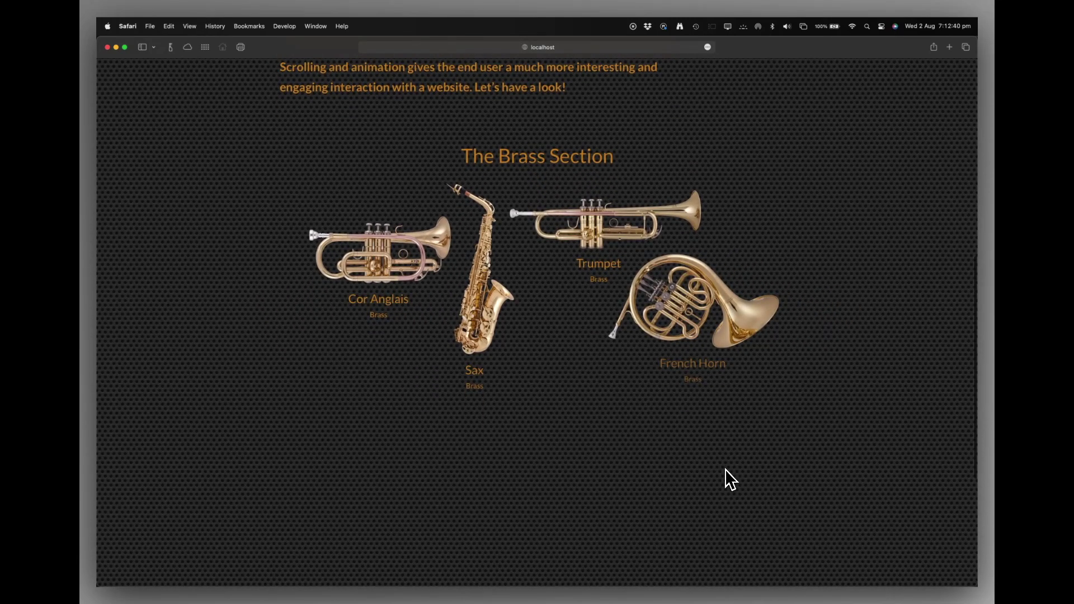
scroll(725, 468, "up", 4)
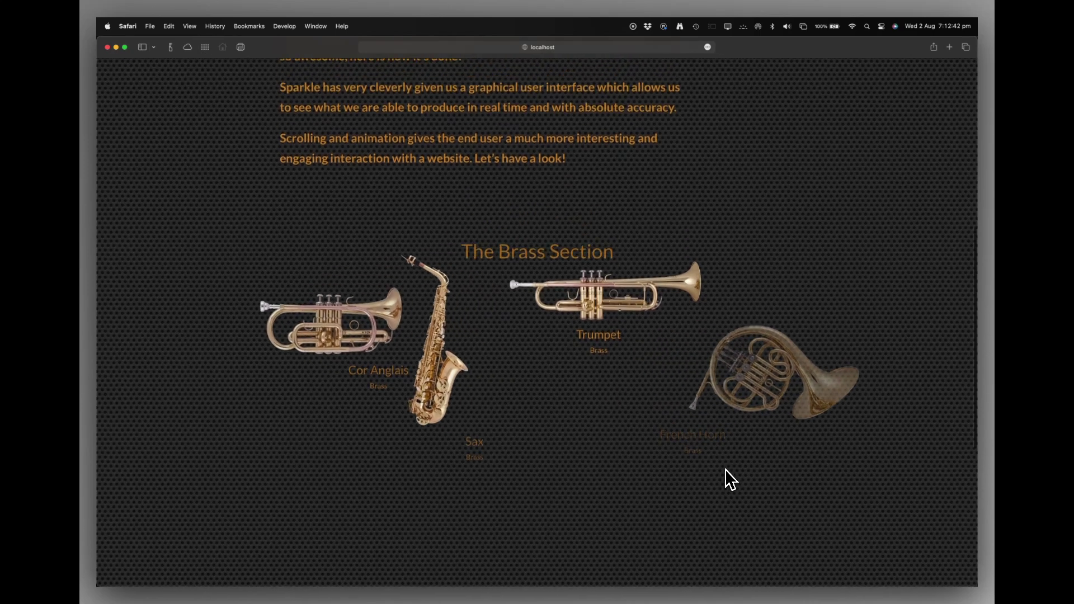
scroll(725, 470, "up", 10)
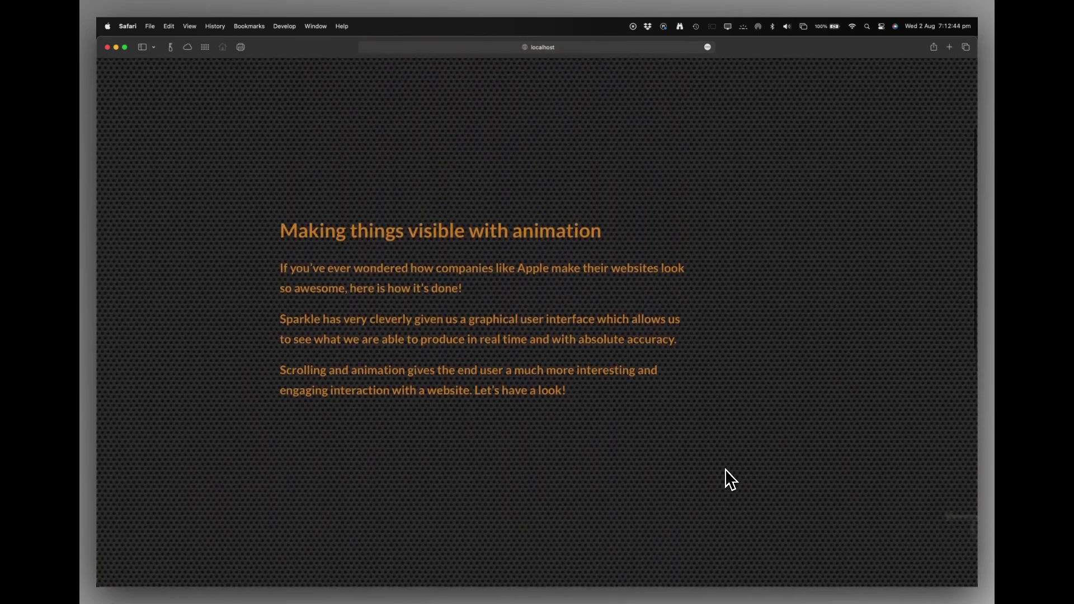
scroll(725, 470, "up", 5)
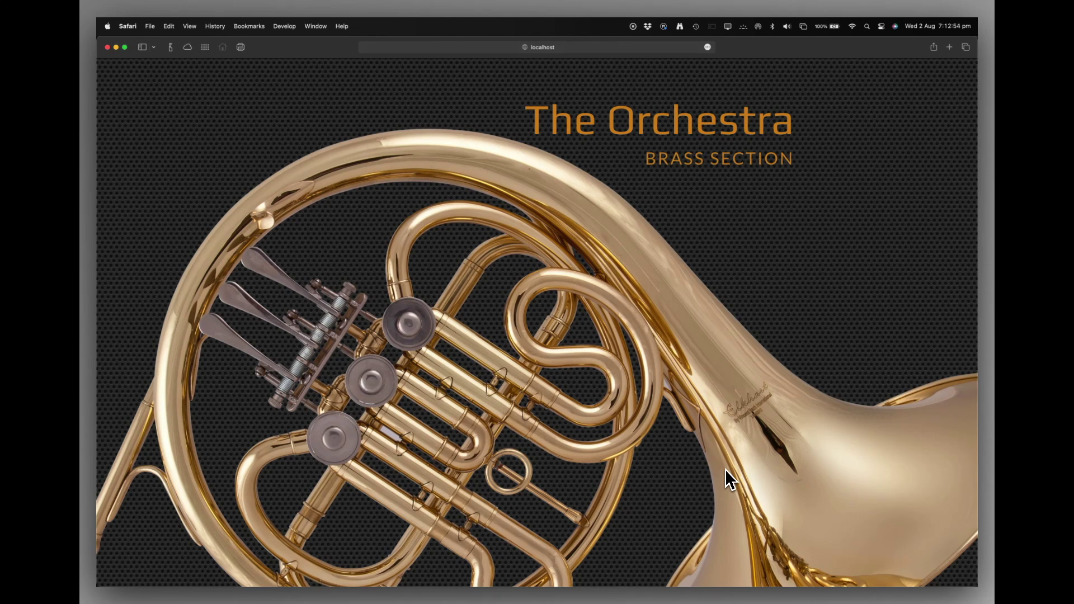
- Scroll down and up again to replay the sax and trumpet sliding in from the page edges
scroll(724, 468, "down", 10)
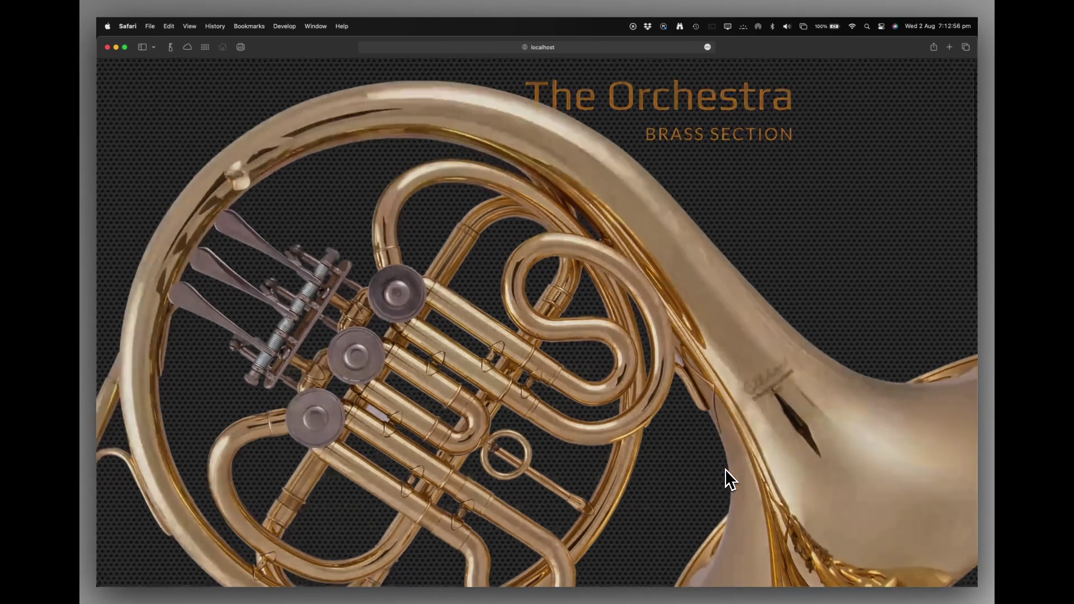
scroll(725, 469, "down", 10)
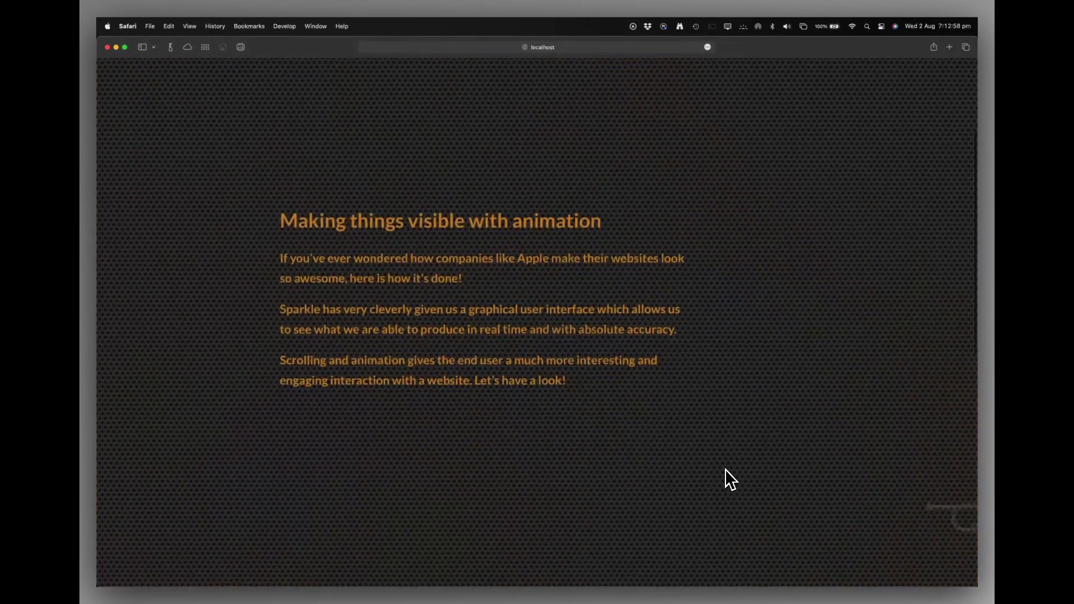
scroll(725, 468, "down", 5)
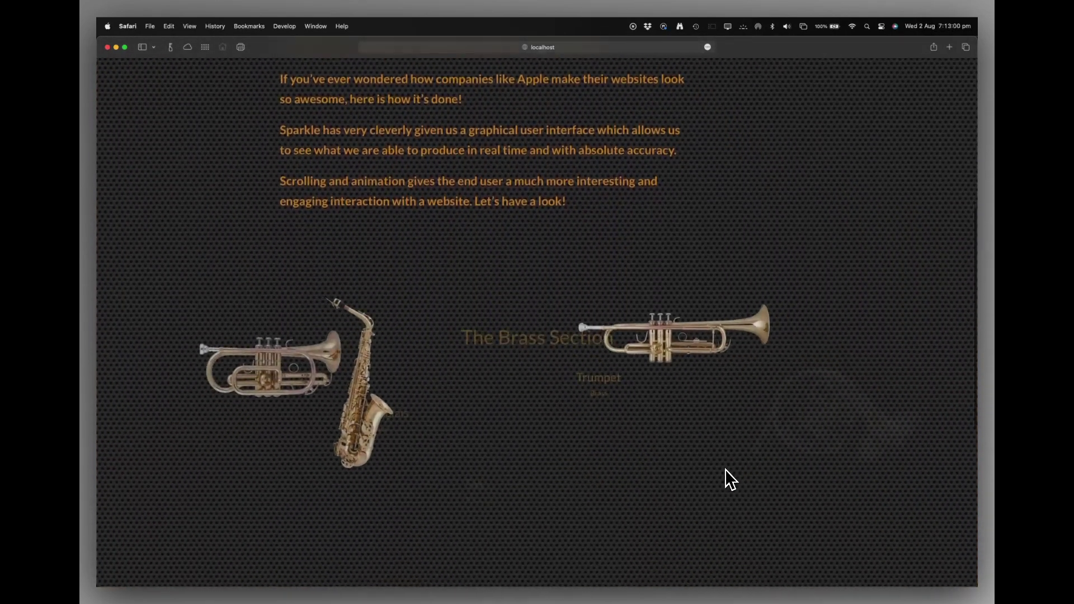
scroll(724, 469, "up", 8)
scroll(725, 469, "up", 2)
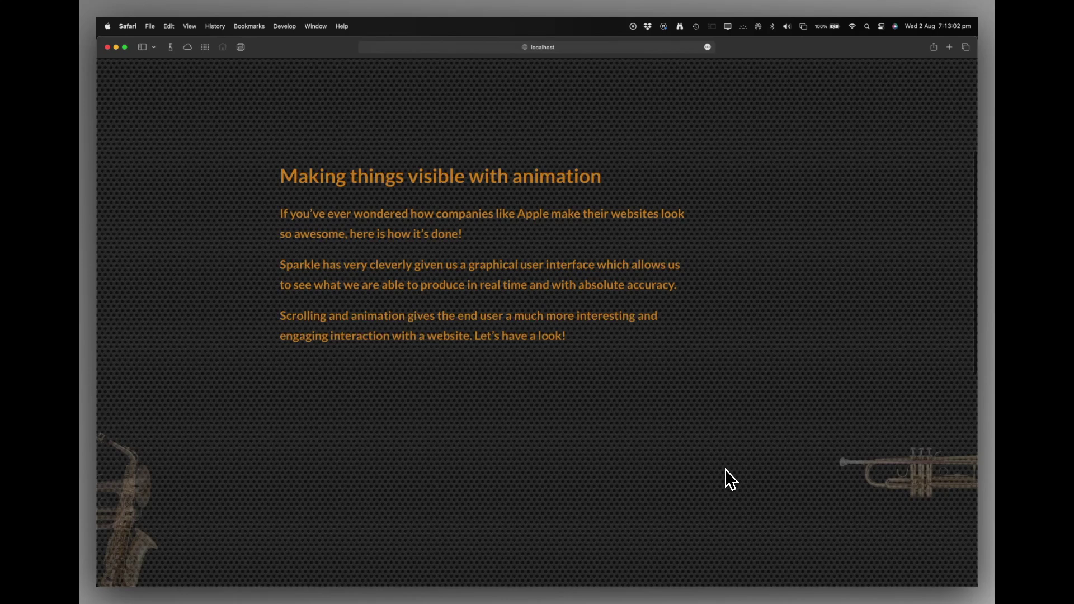